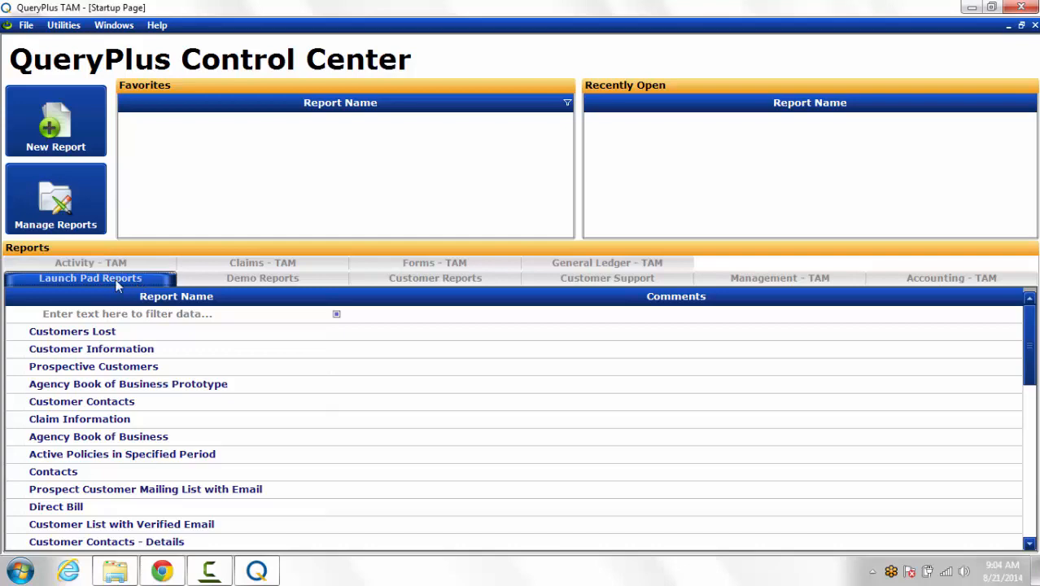
# Step: Open the report management window to view the report groups and their reports, and close it again
pyautogui.click(92, 229)
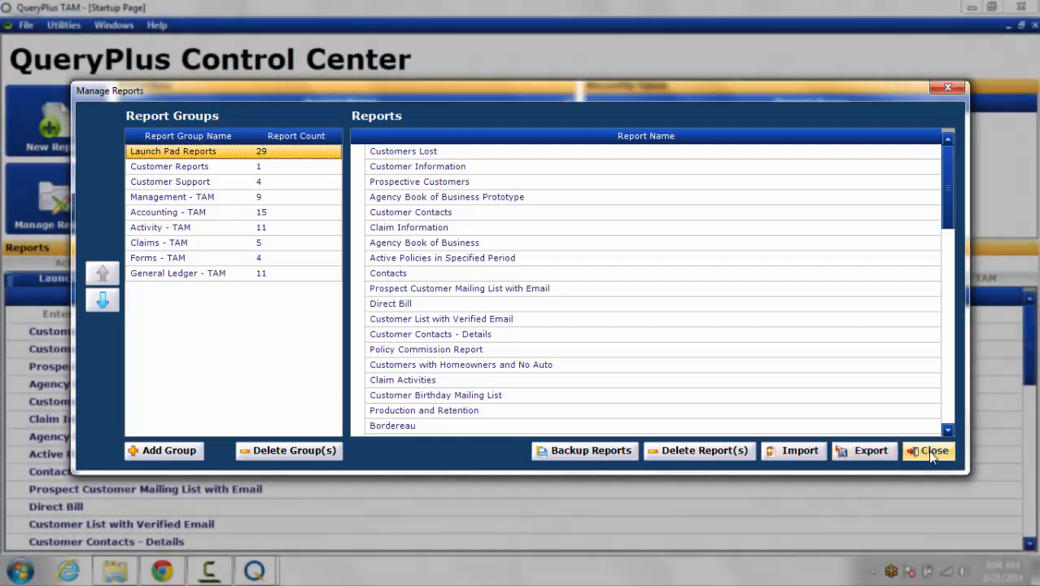
pyautogui.click(928, 450)
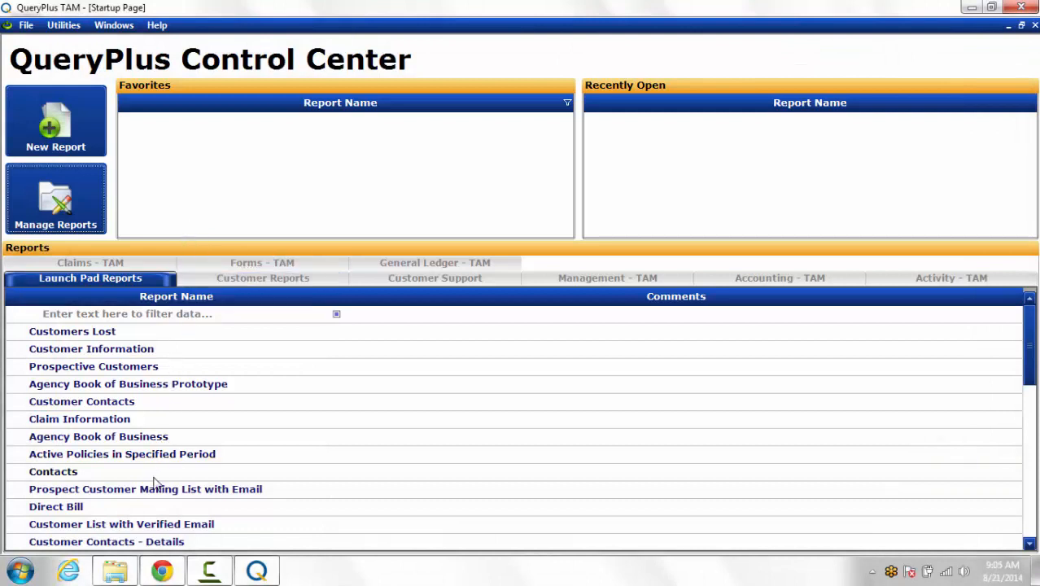
# Step: Create a new Customer/Policy report named Demo in the Demo Reports group, leaving the comments empty
pyautogui.click(80, 143)
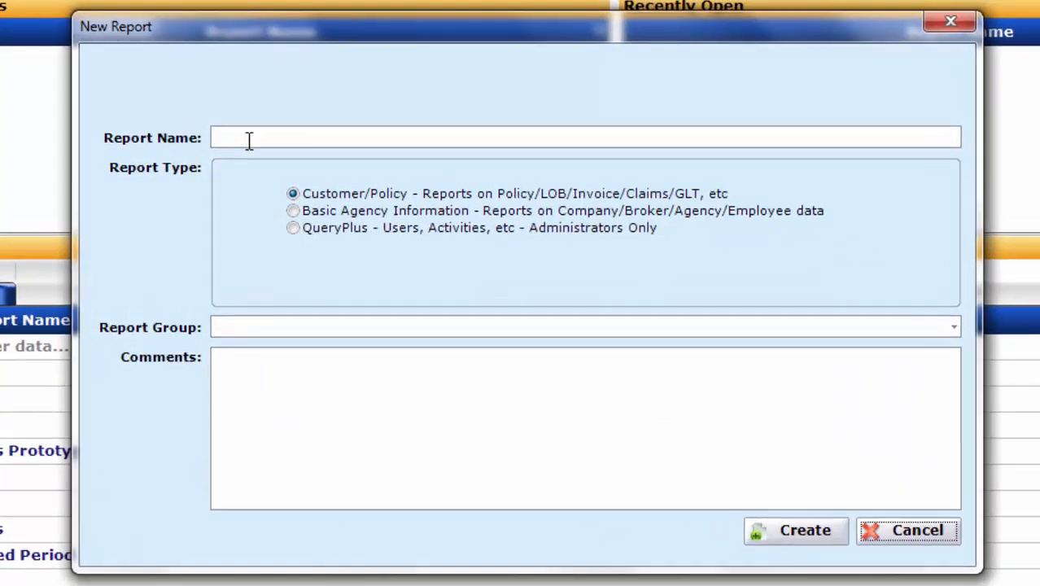
pyautogui.click(249, 140)
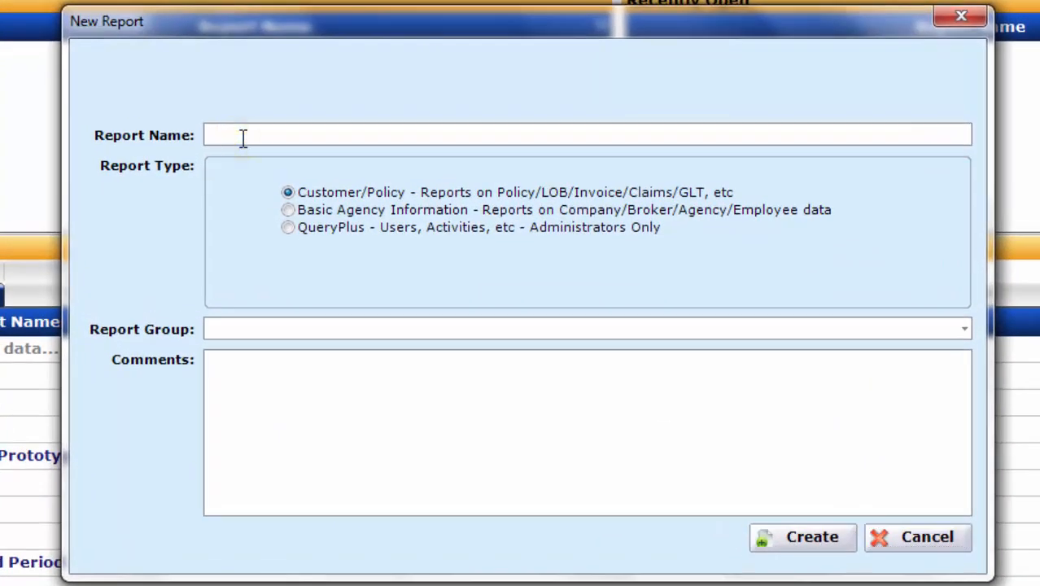
pyautogui.write('Demo')
pyautogui.click(964, 330)
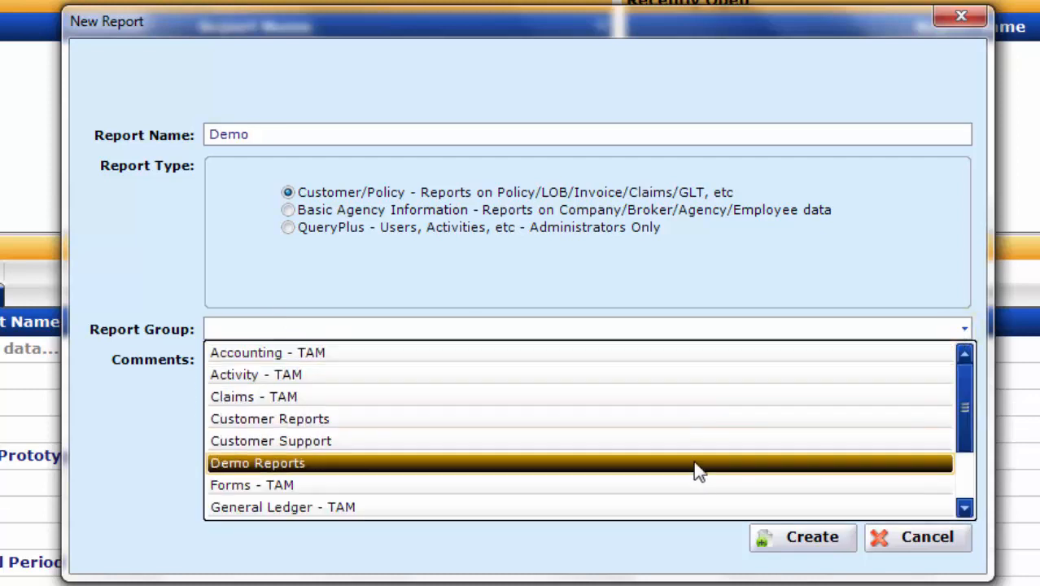
pyautogui.click(285, 466)
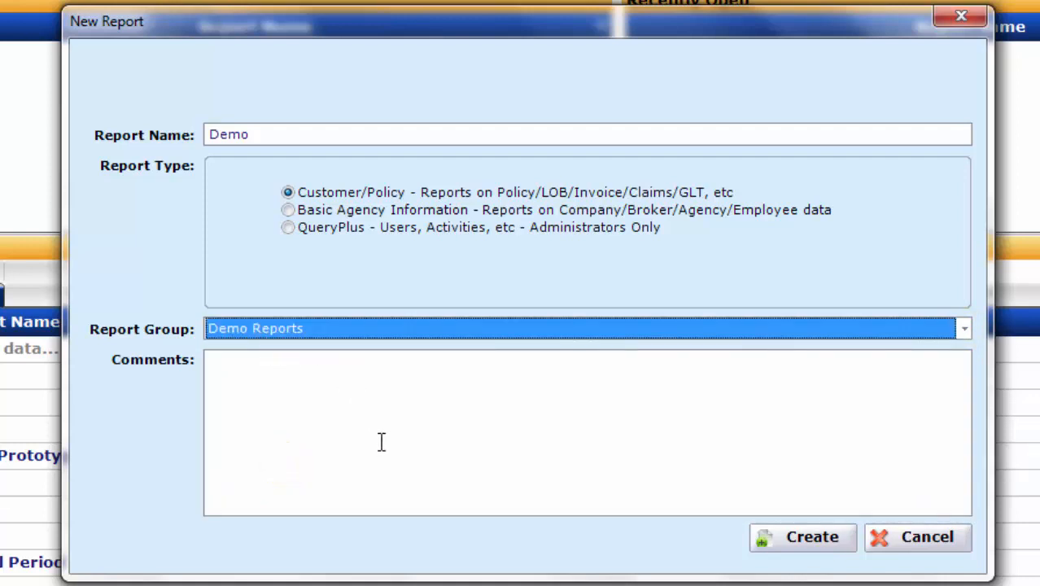
pyautogui.click(370, 402)
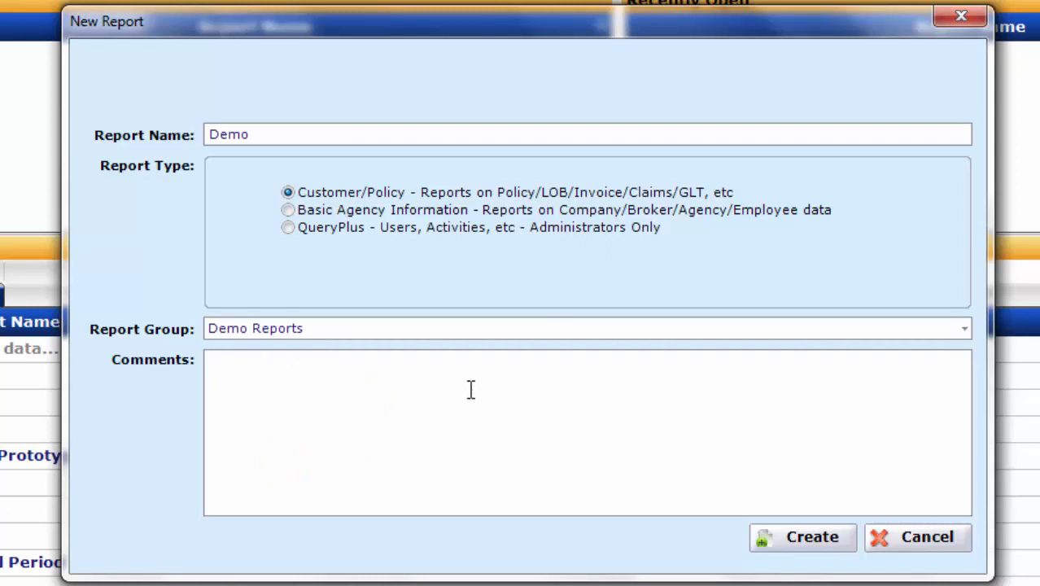
pyautogui.click(785, 537)
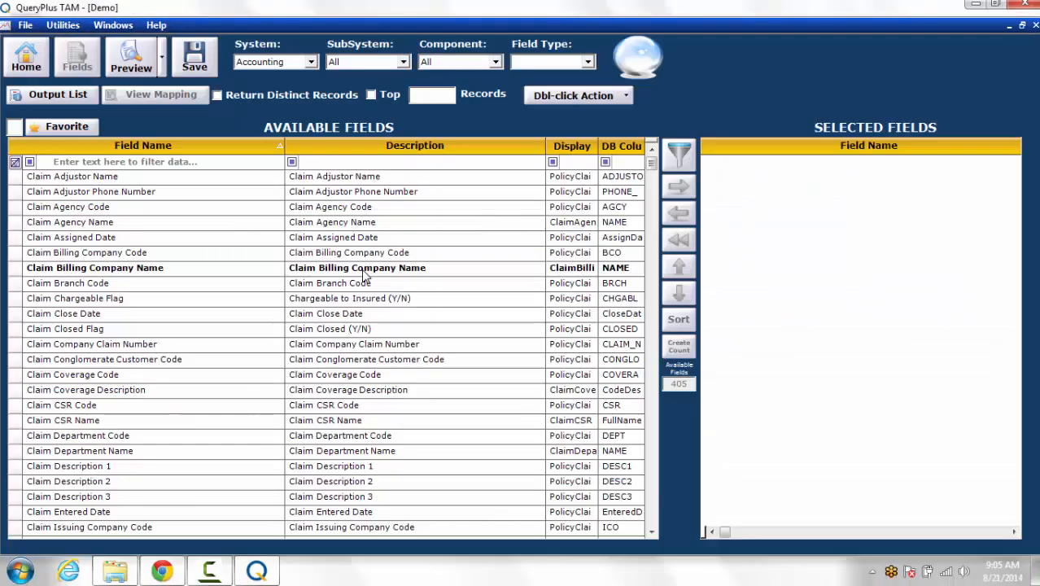
# Step: Set the report's system to All Tables and filter the available field names by "Customer Name"
pyautogui.click(310, 62)
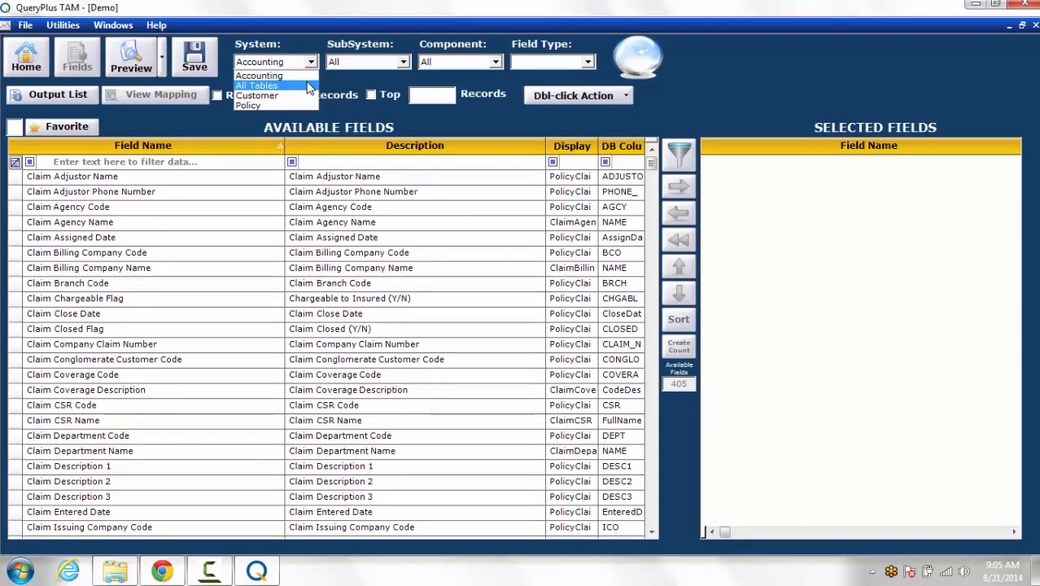
pyautogui.click(271, 85)
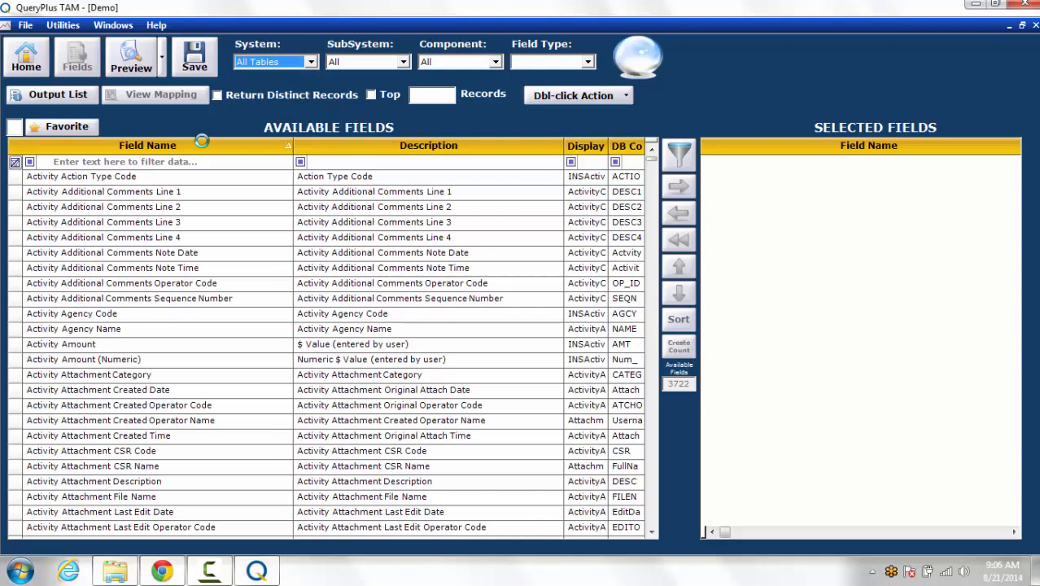
pyautogui.click(208, 160)
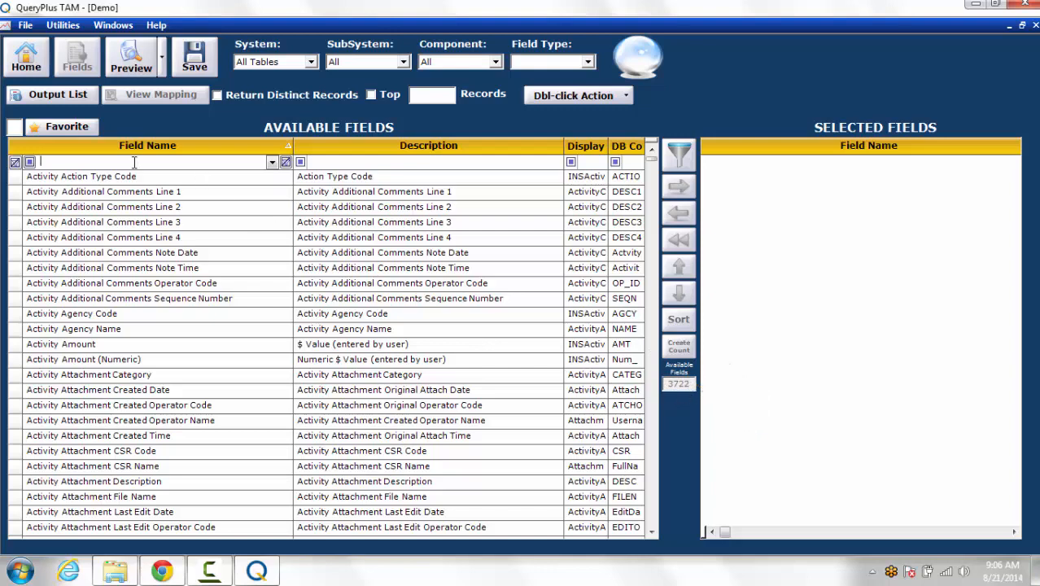
pyautogui.write('Custom')
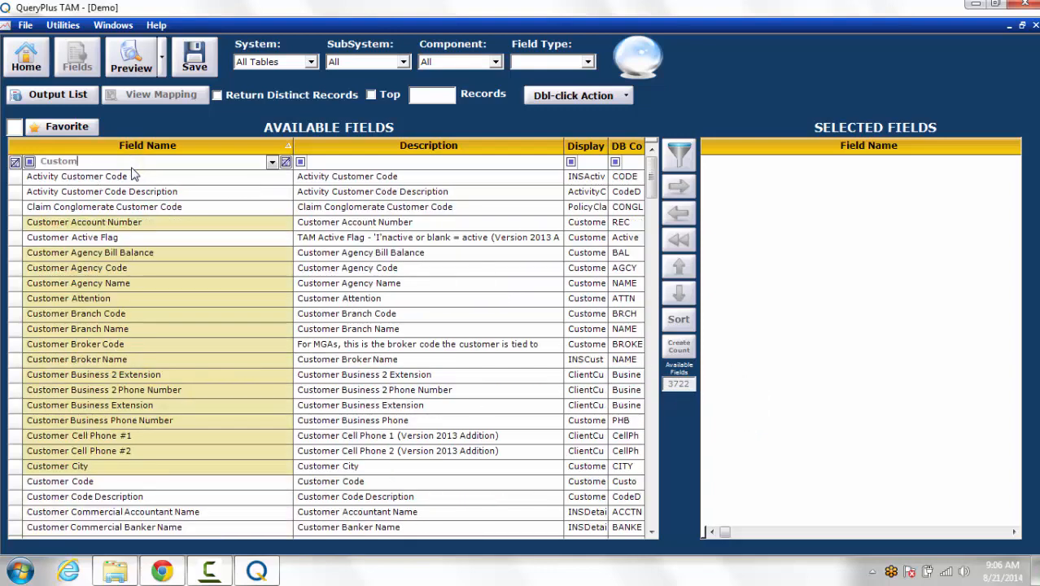
pyautogui.write('er Name')
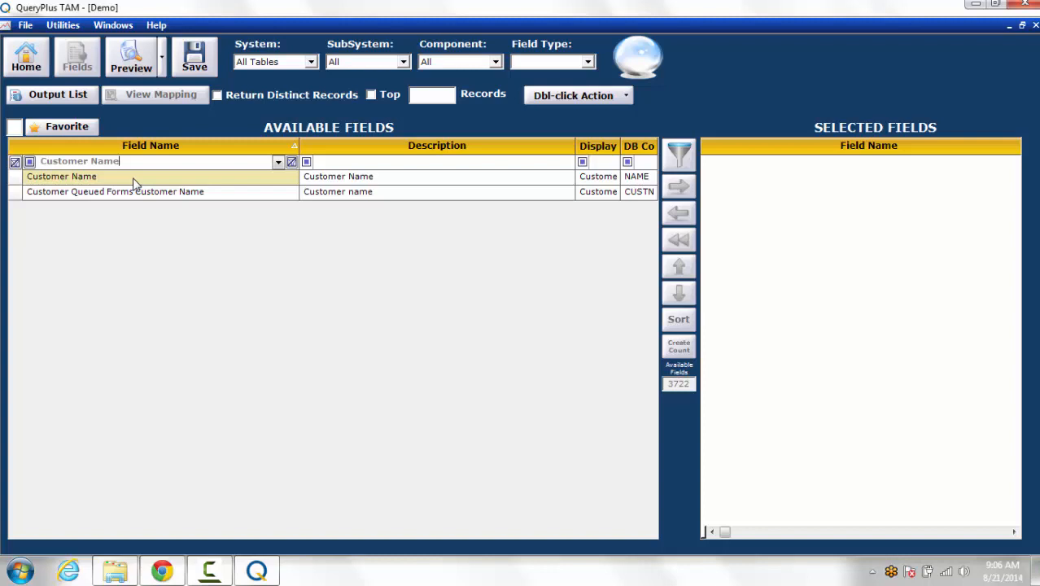
# Step: Check the interface mapping of the Customer Name field and add that field to the selected fields
pyautogui.click(134, 182)
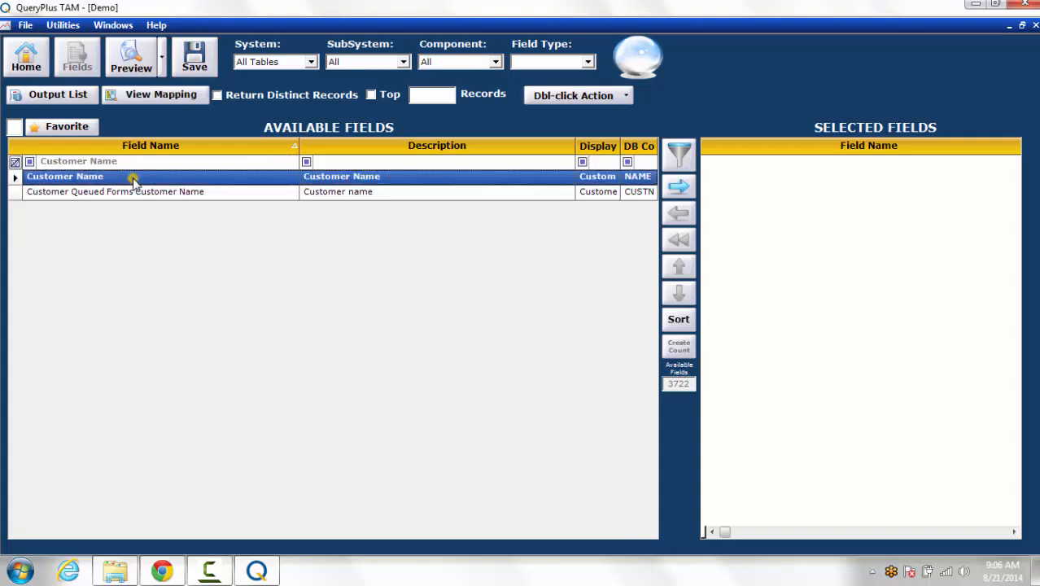
pyautogui.click(163, 96)
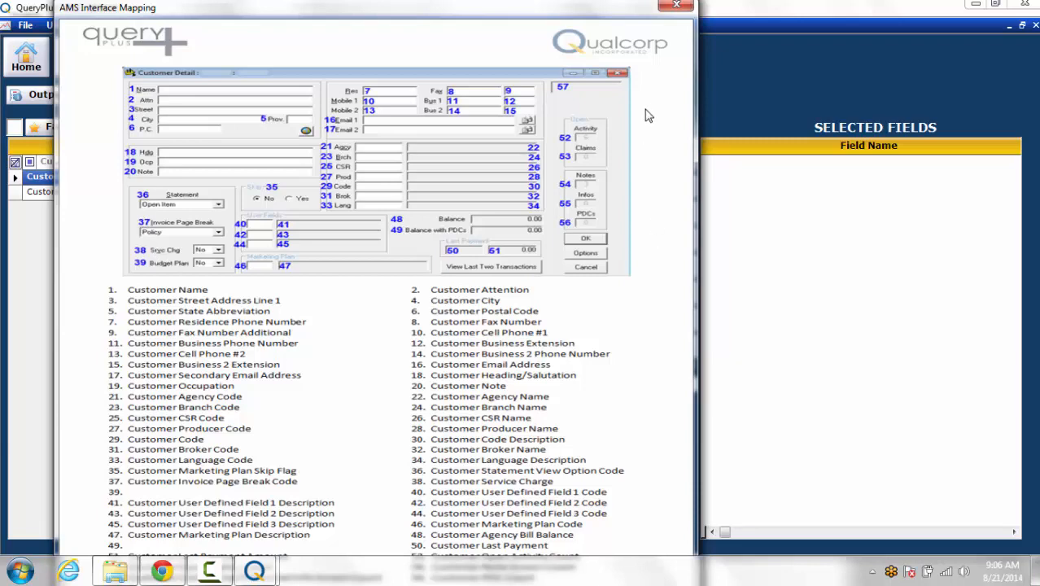
pyautogui.click(676, 5)
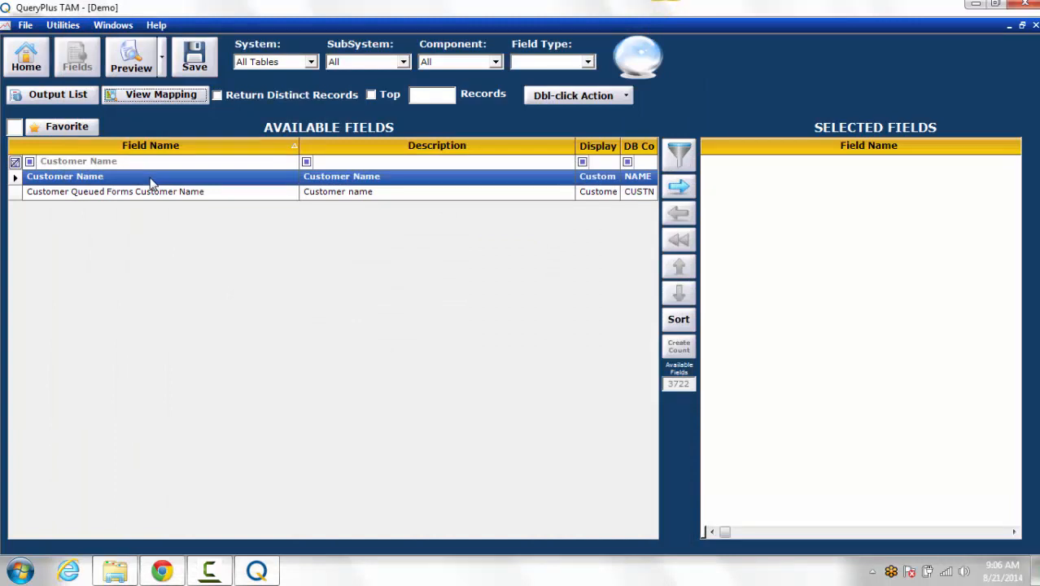
pyautogui.click(678, 188)
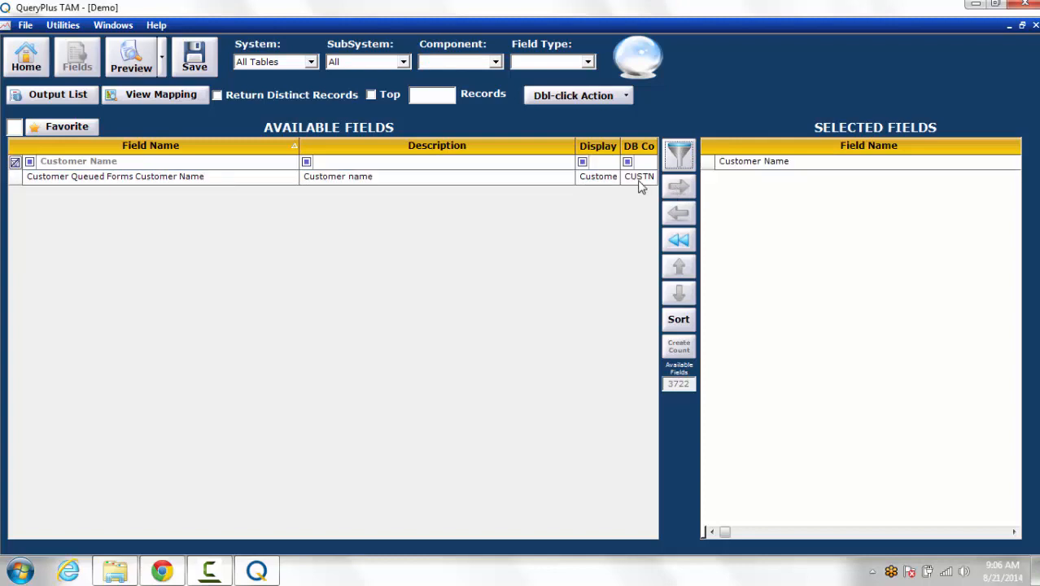
# Step: Filter the available field names by "Policy Number" and add the Policy Number field to the report
pyautogui.click(169, 161)
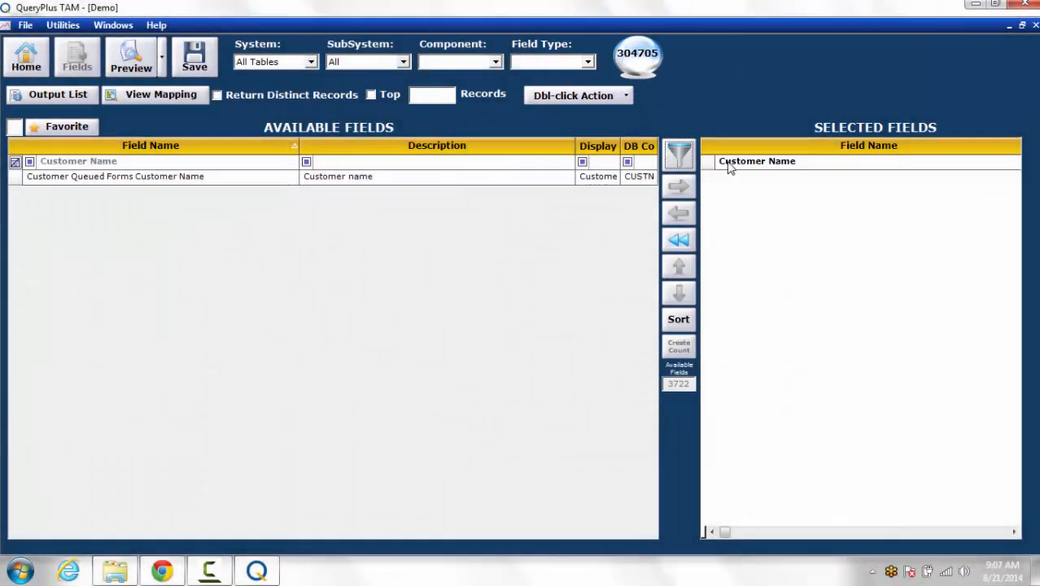
pyautogui.click(115, 162)
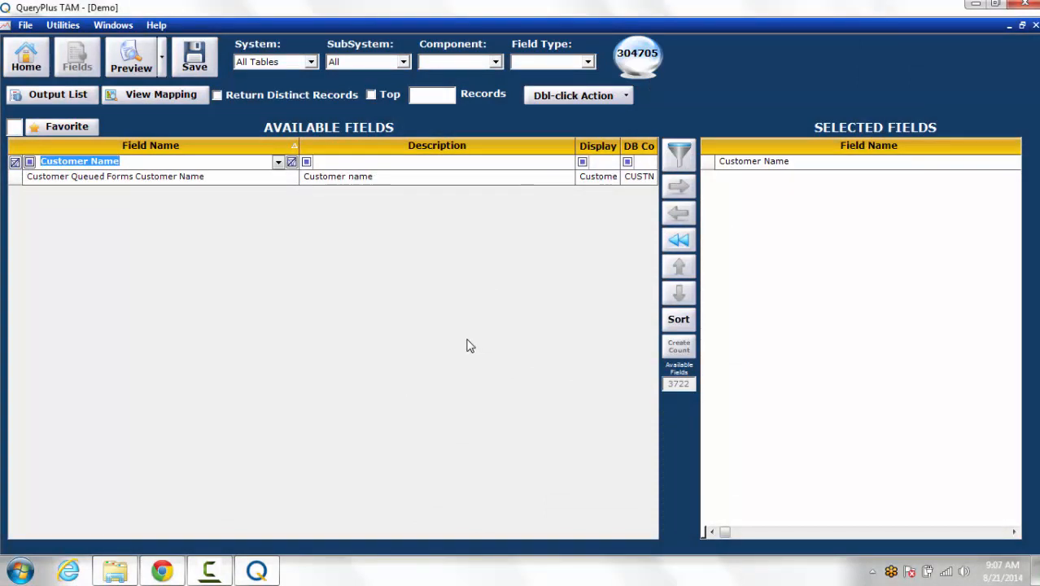
pyautogui.write('Polic')
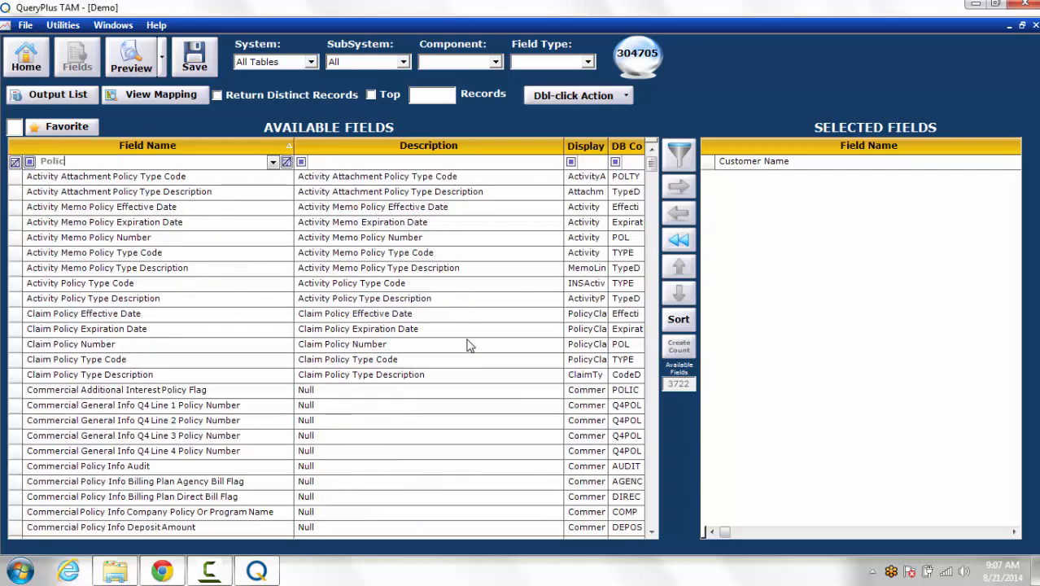
pyautogui.write('y Number')
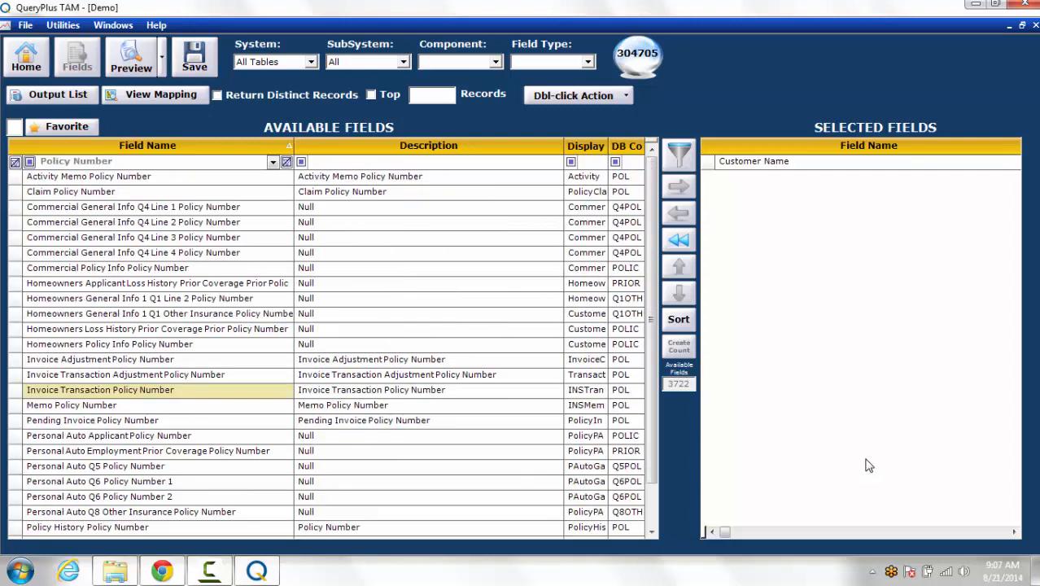
pyautogui.scroll(-1, 206, 483)
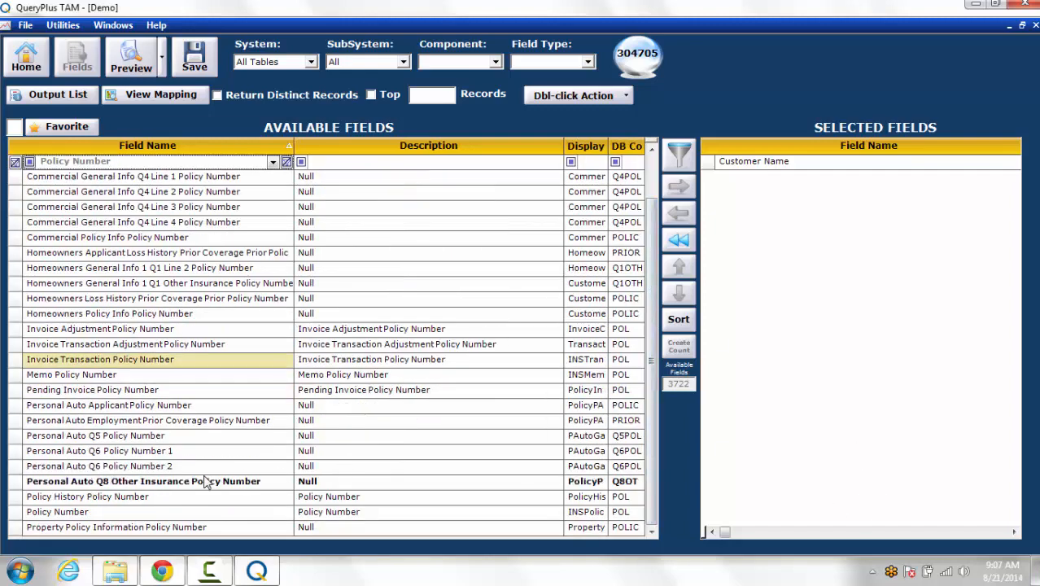
pyautogui.click(144, 514)
pyautogui.doubleClick(144, 514)
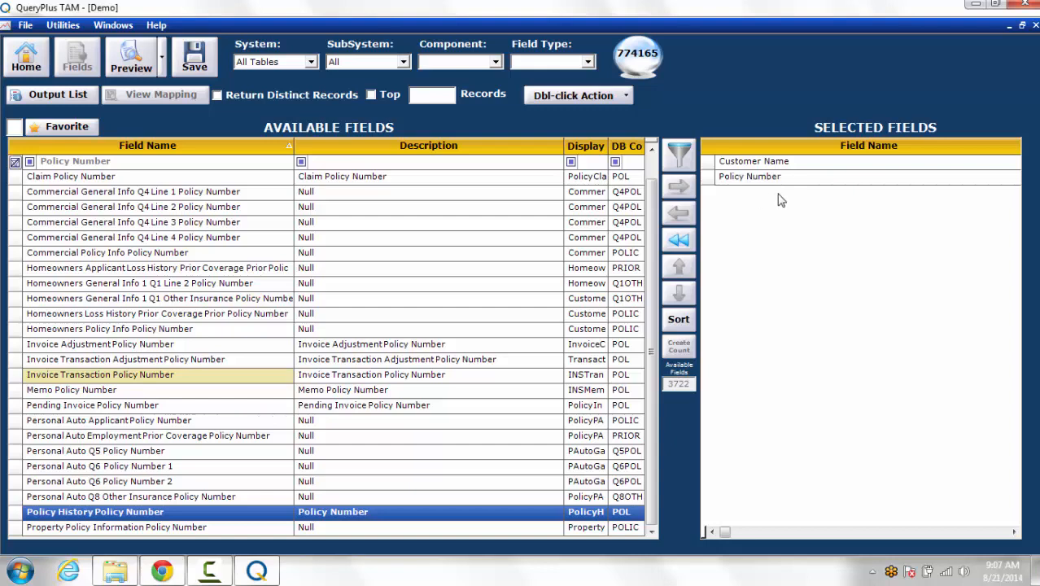
# Step: Filter the available field names by "Policy Effect" and add the Policy Effective Date field to the report
pyautogui.doubleClick(77, 162)
pyautogui.write('Effect')
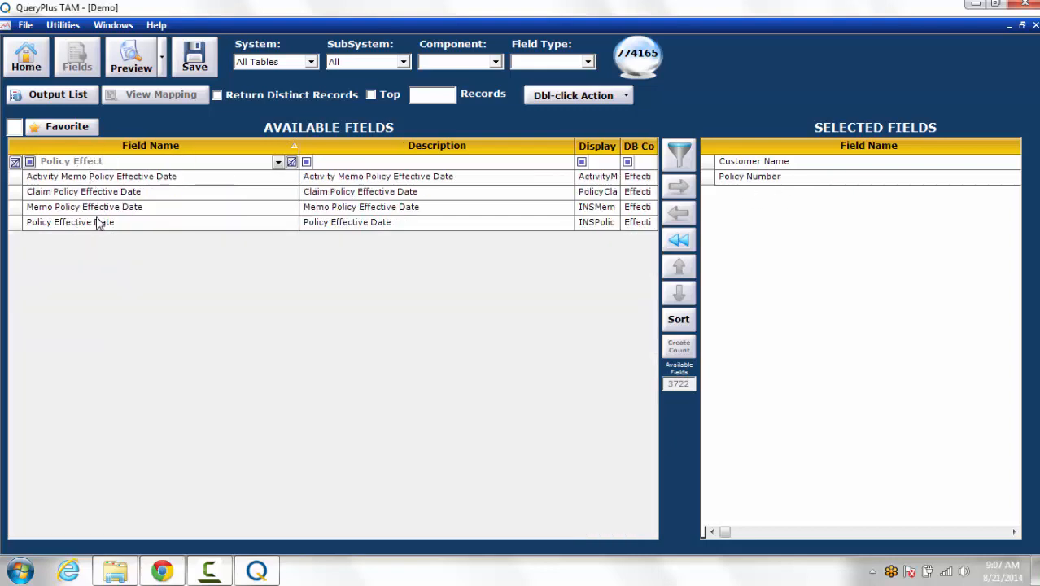
pyautogui.click(98, 222)
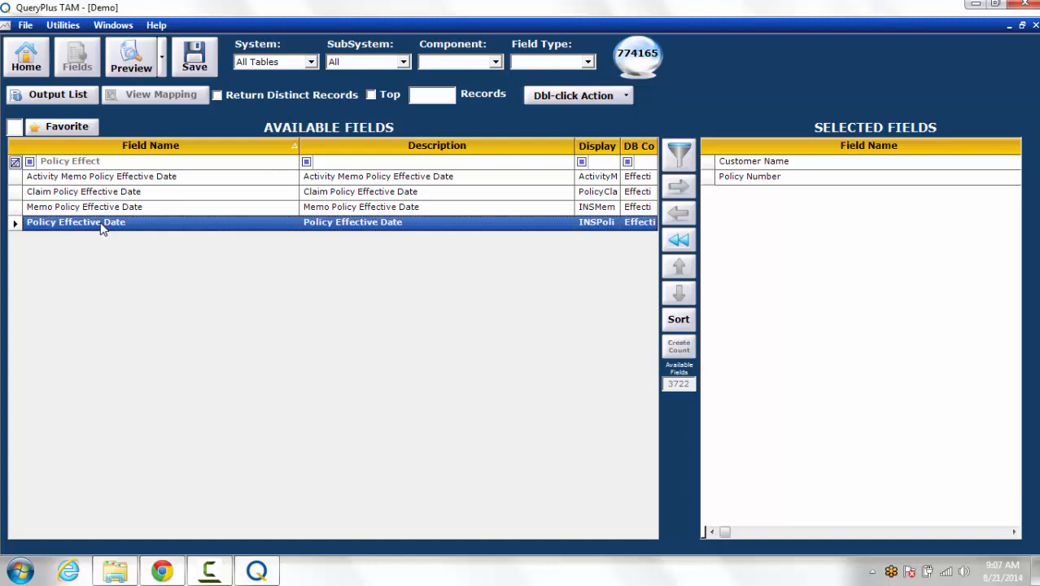
pyautogui.doubleClick(100, 226)
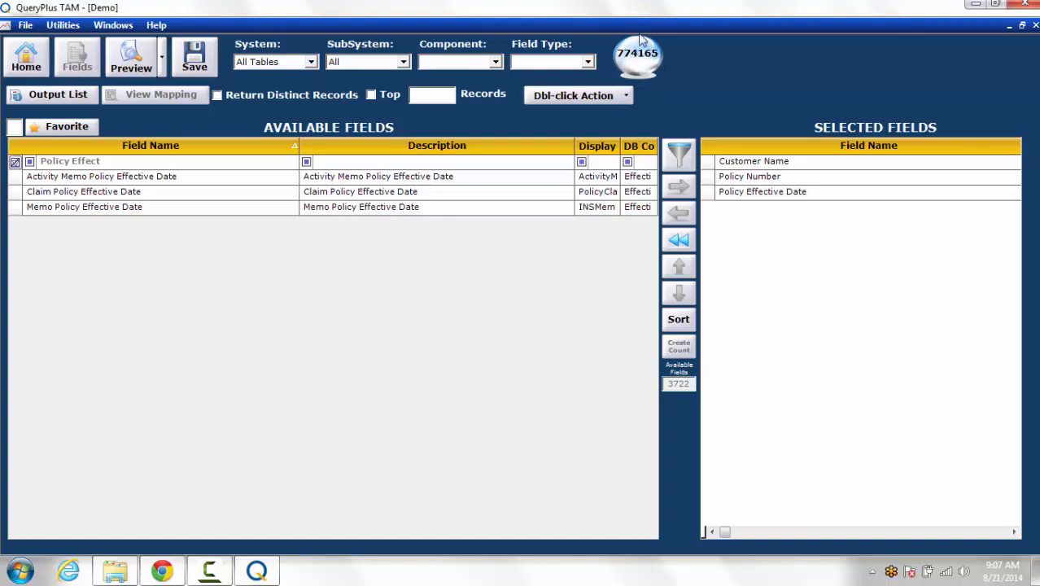
# Step: Add a report filter so that Policy Number begins with 555, and close the Filter Wizard
pyautogui.click(684, 159)
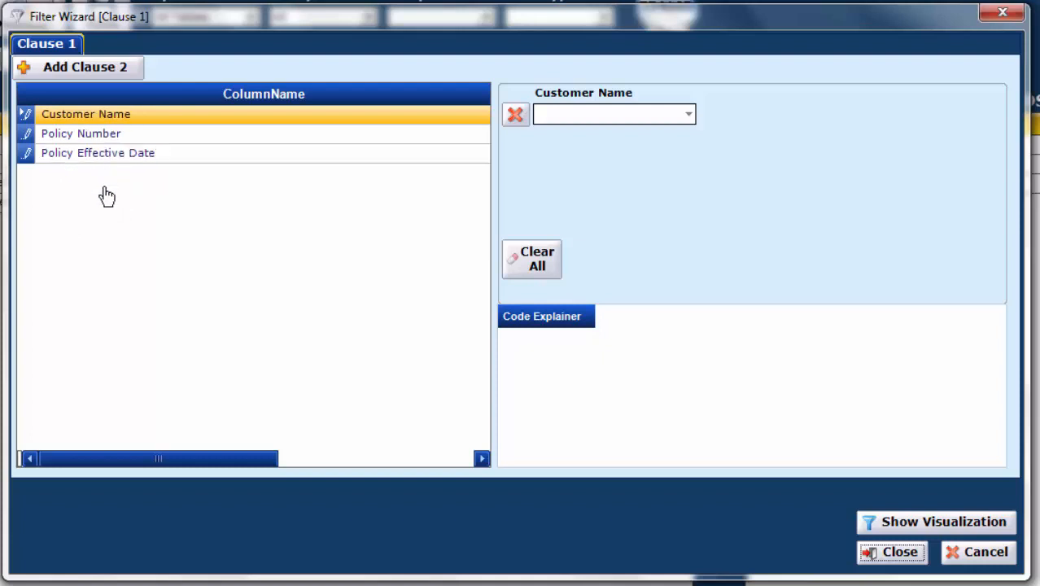
pyautogui.click(110, 139)
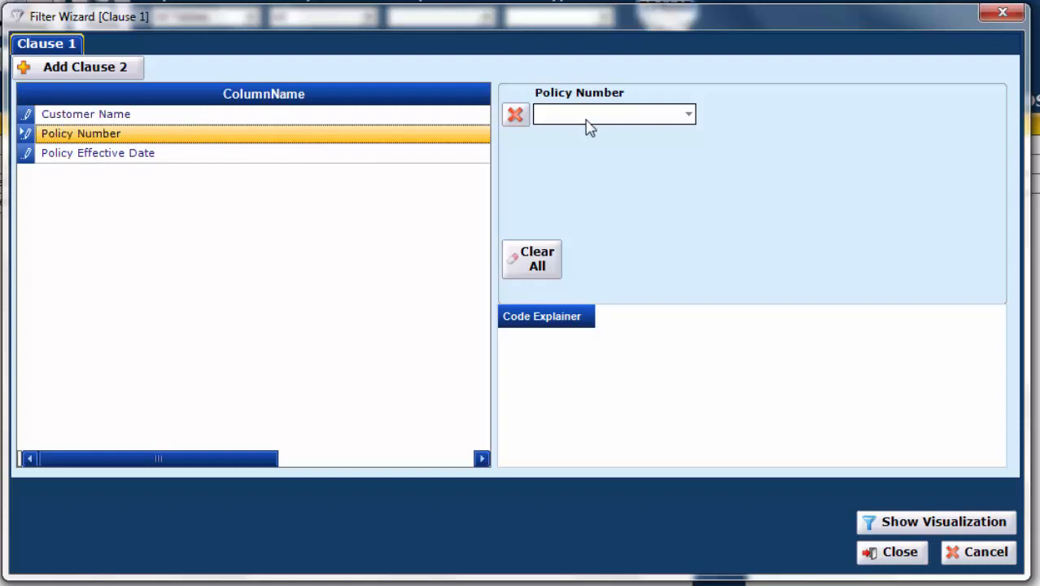
pyautogui.click(690, 117)
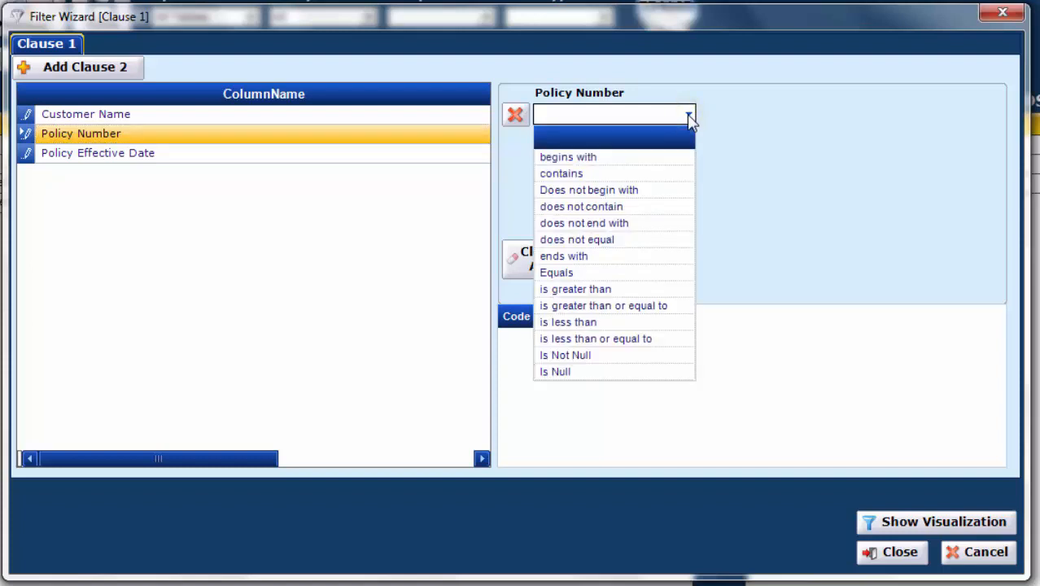
pyautogui.click(664, 157)
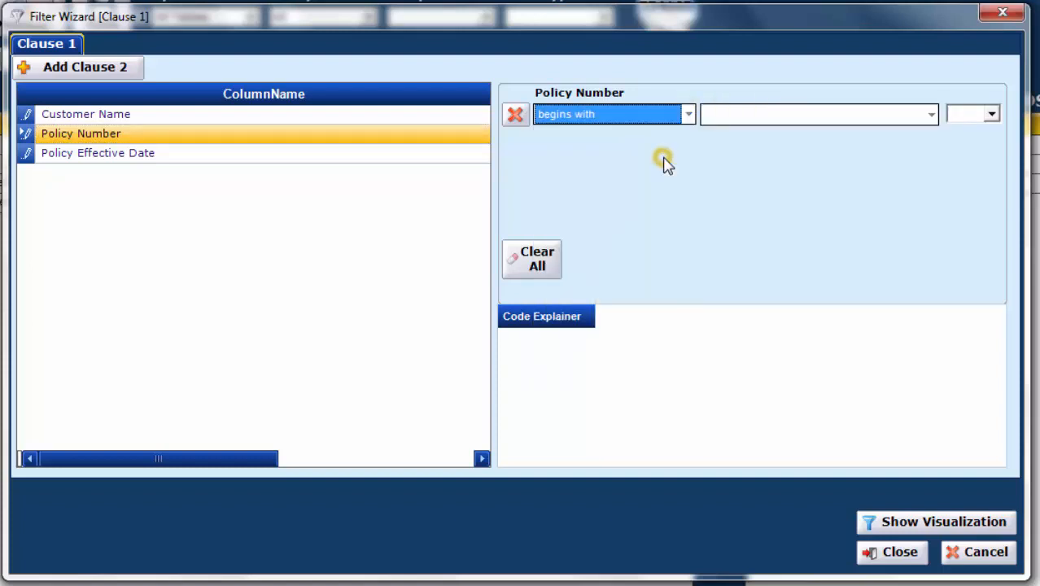
pyautogui.click(726, 120)
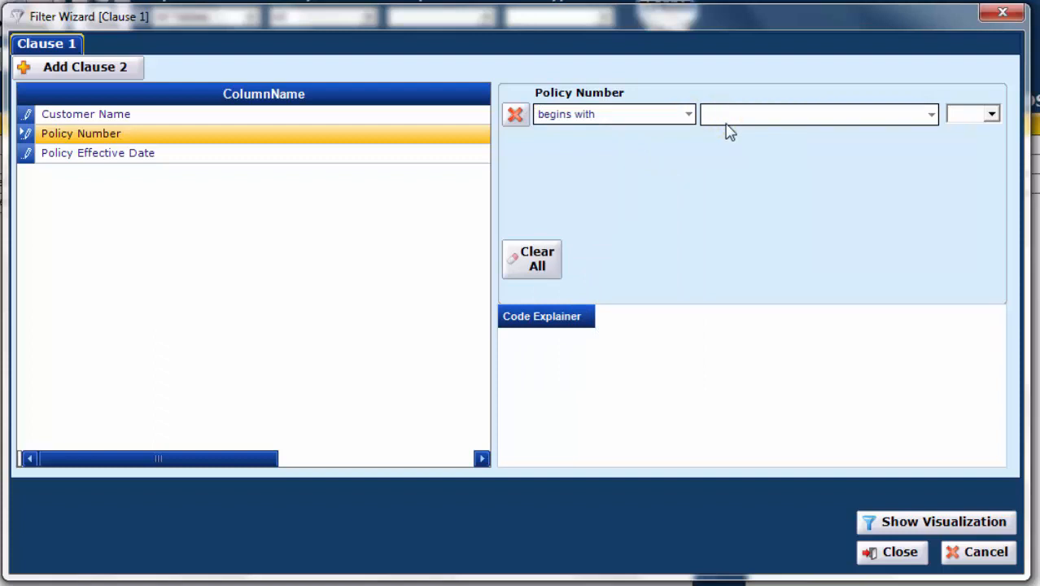
pyautogui.write('555')
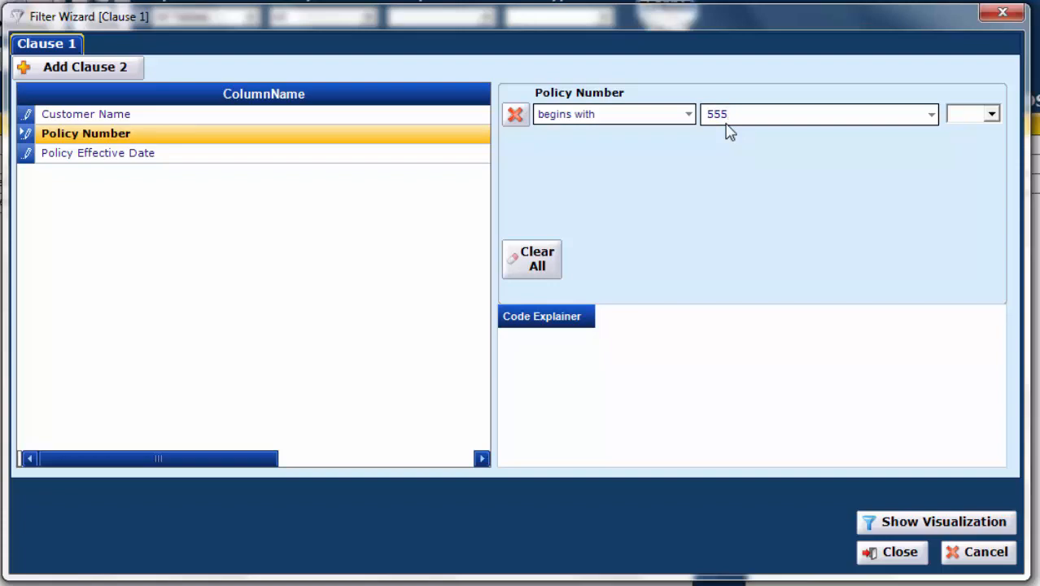
pyautogui.click(867, 560)
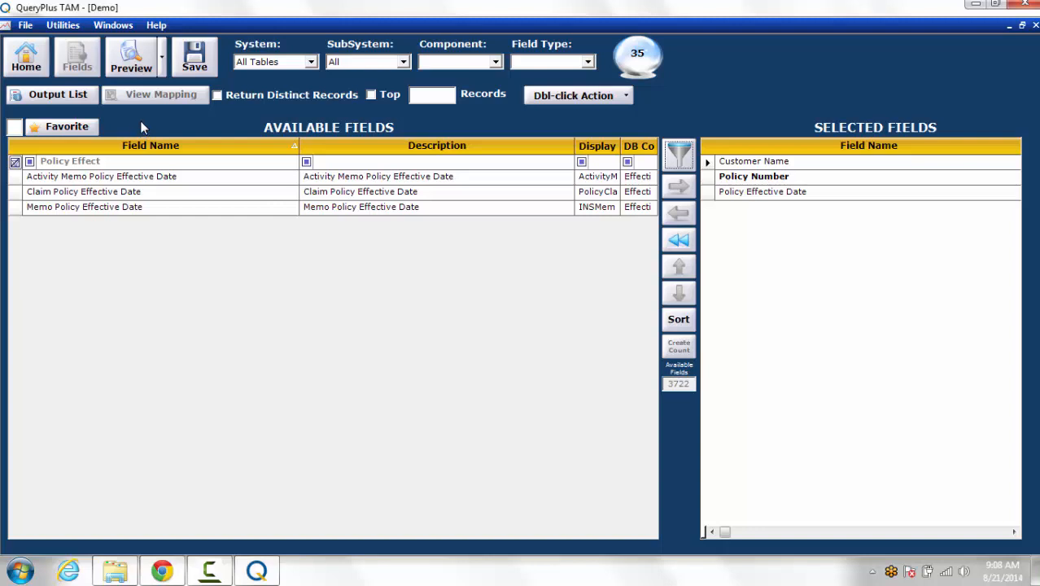
# Step: Preview the Demo report and look through the returned customer and policy rows
pyautogui.click(131, 59)
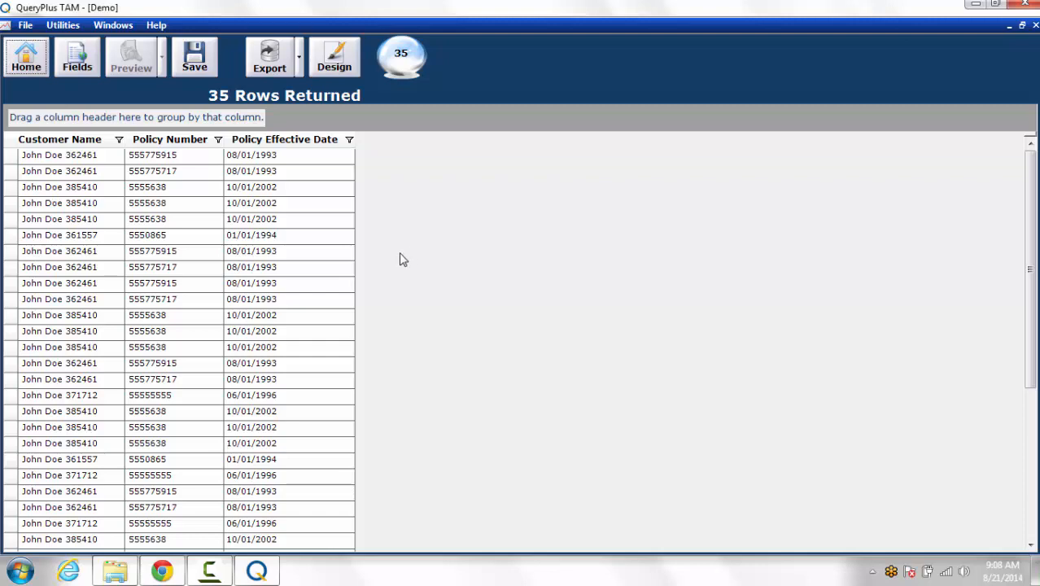
pyautogui.moveTo(1028, 317); pyautogui.dragTo(868, 206)
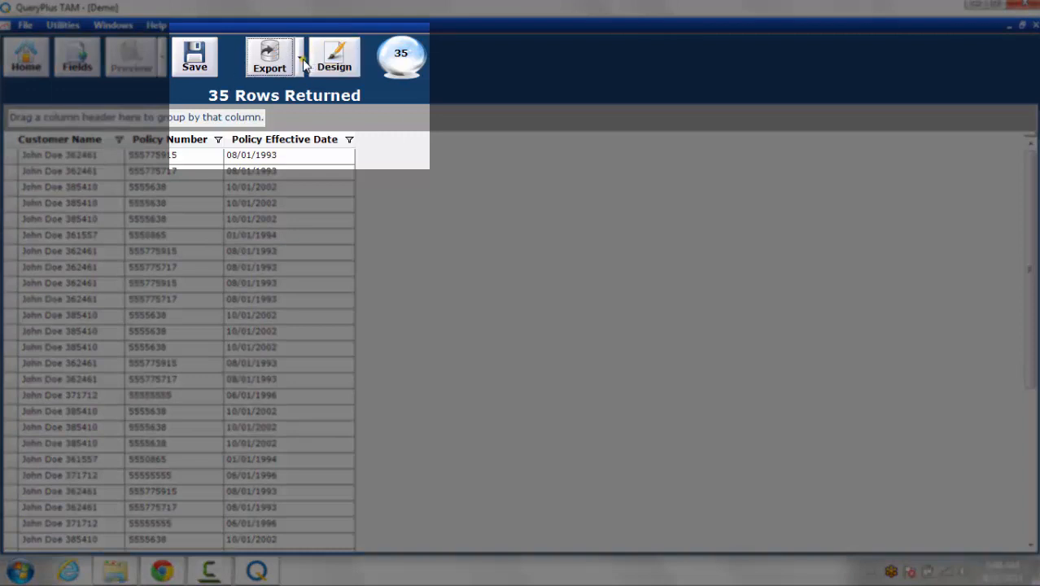
# Step: Check which export formats are available for the Demo report results
pyautogui.click(299, 57)
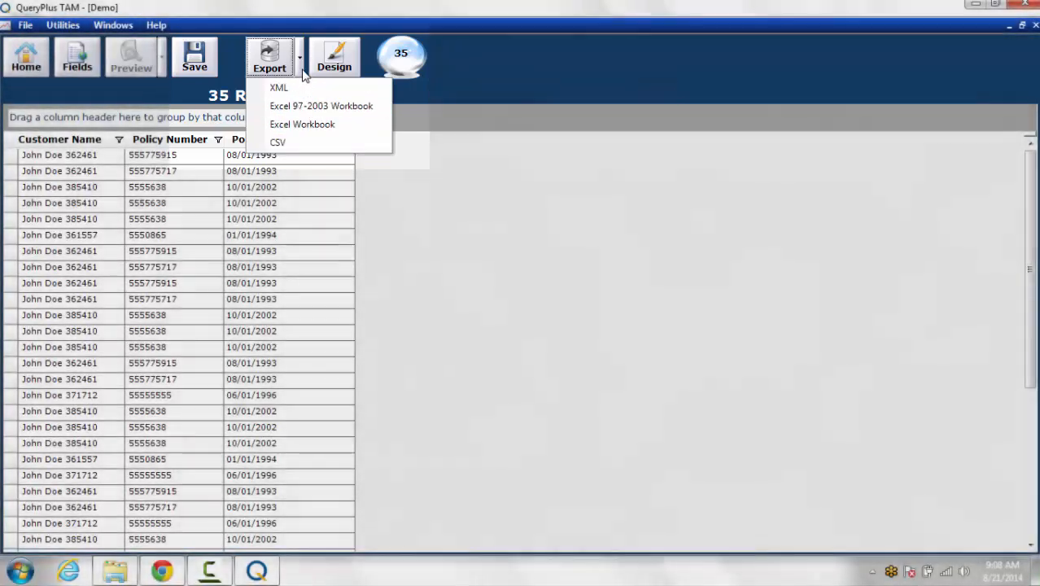
pyautogui.click(301, 68)
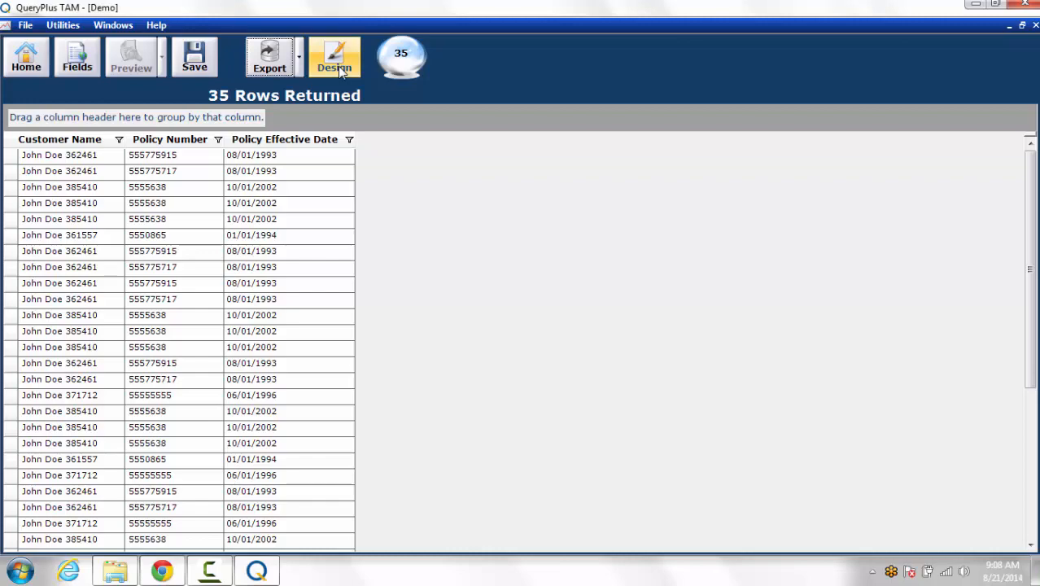
# Step: Open a blank designer template for the Demo report and start a new Standard Report in it
pyautogui.click(338, 65)
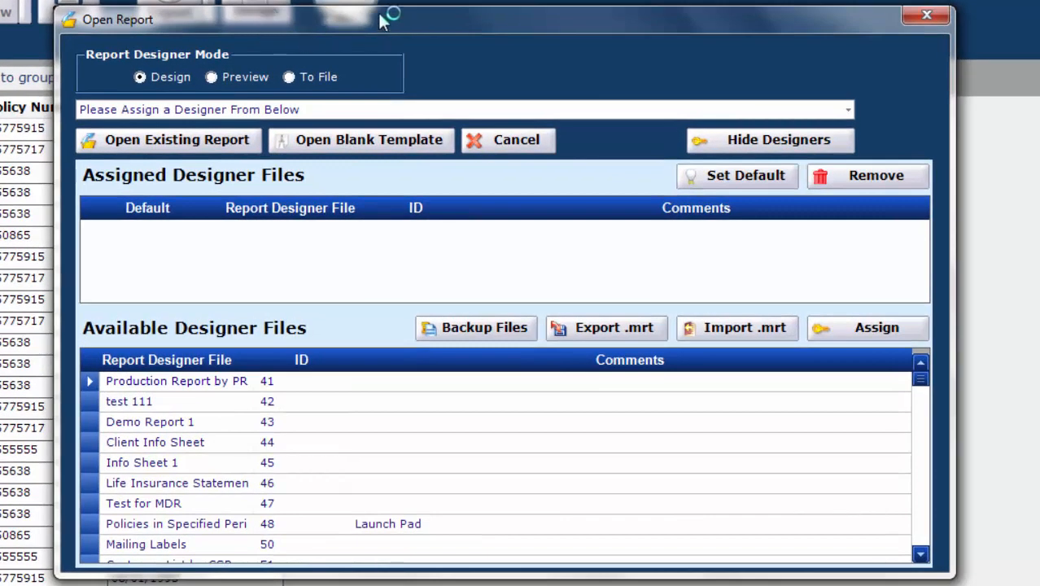
pyautogui.click(373, 150)
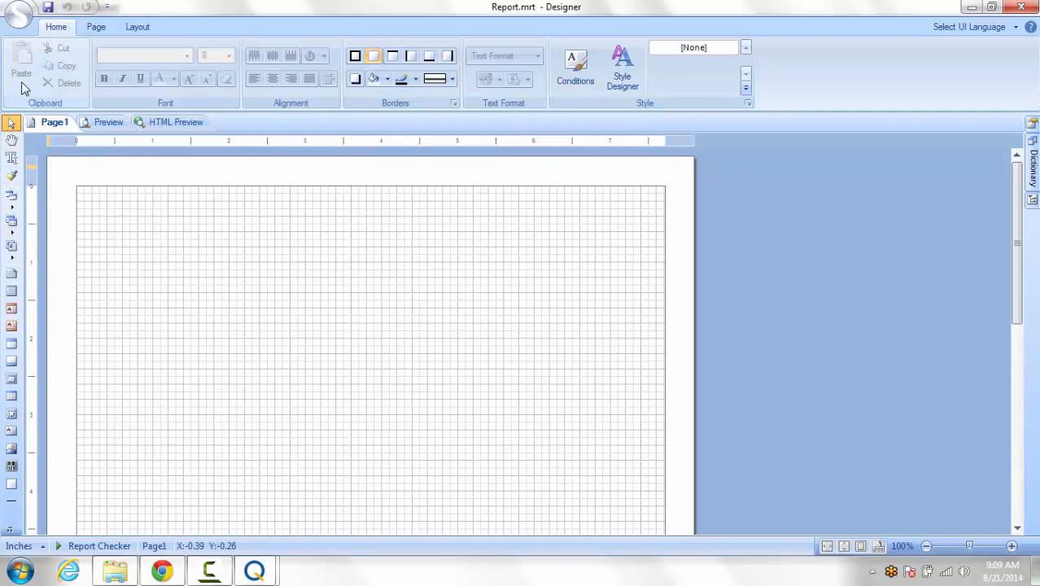
pyautogui.click(20, 23)
pyautogui.moveTo(25, 47)
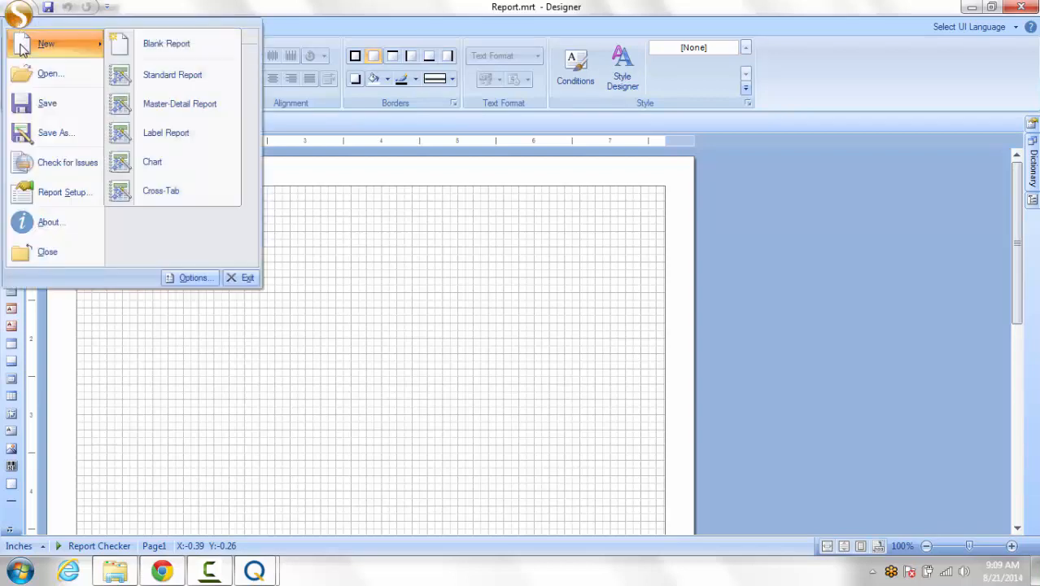
pyautogui.click(157, 73)
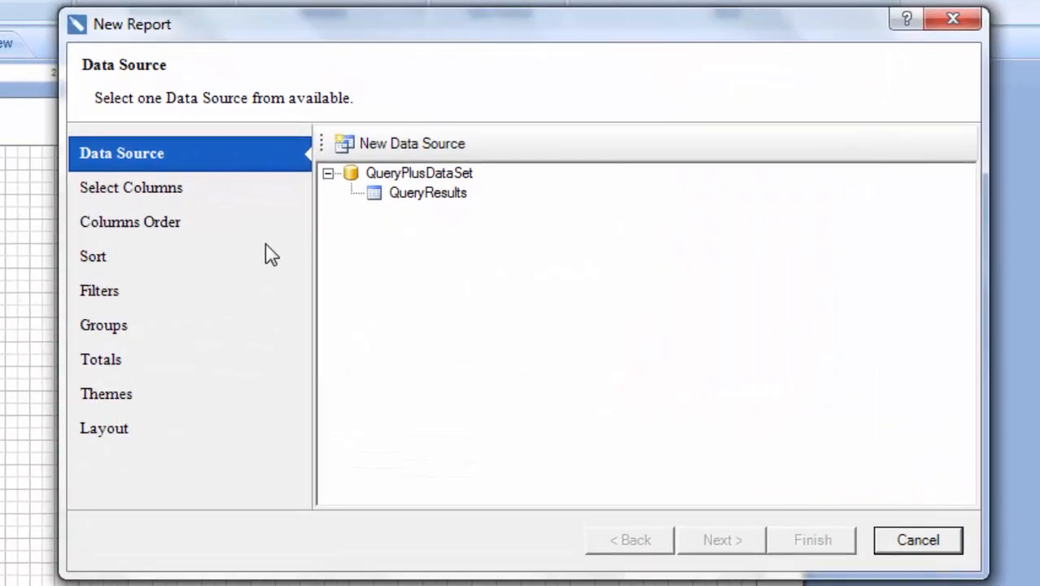
# Step: Choose QueryResults as the data source and include Customer Name, Policy Number and Policy Effective Date as columns
pyautogui.click(417, 201)
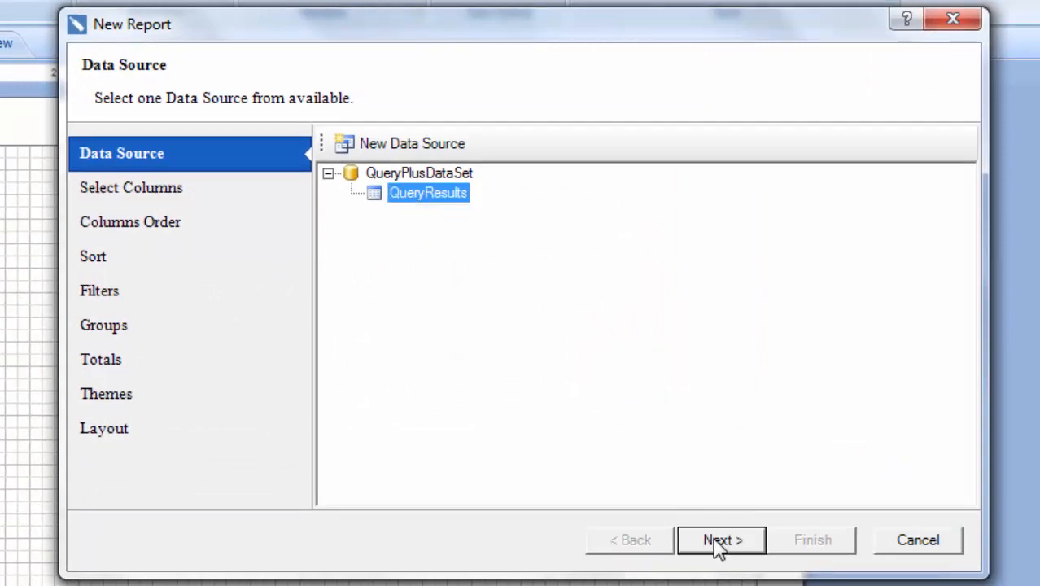
pyautogui.click(717, 544)
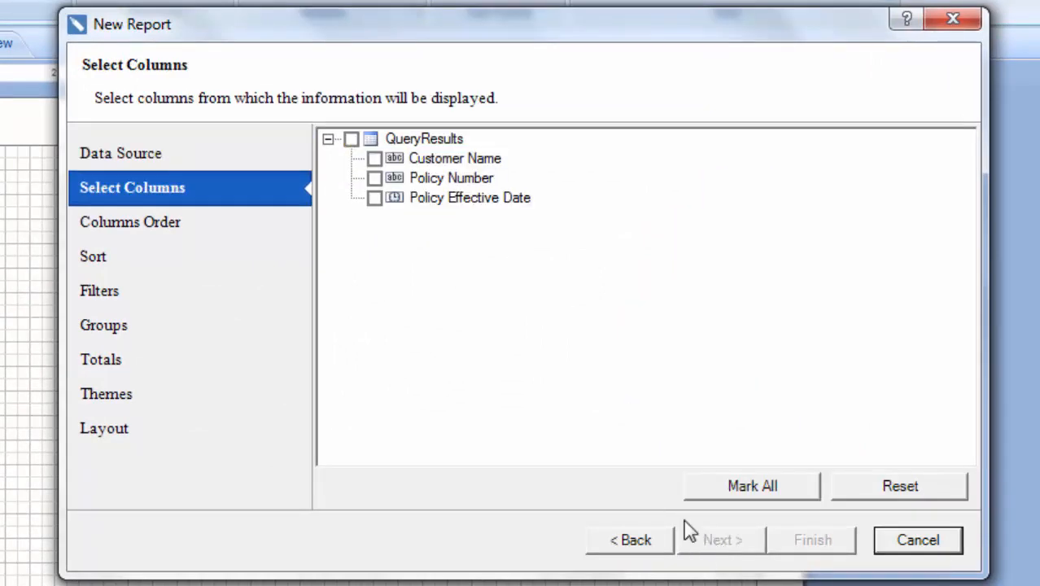
pyautogui.click(351, 140)
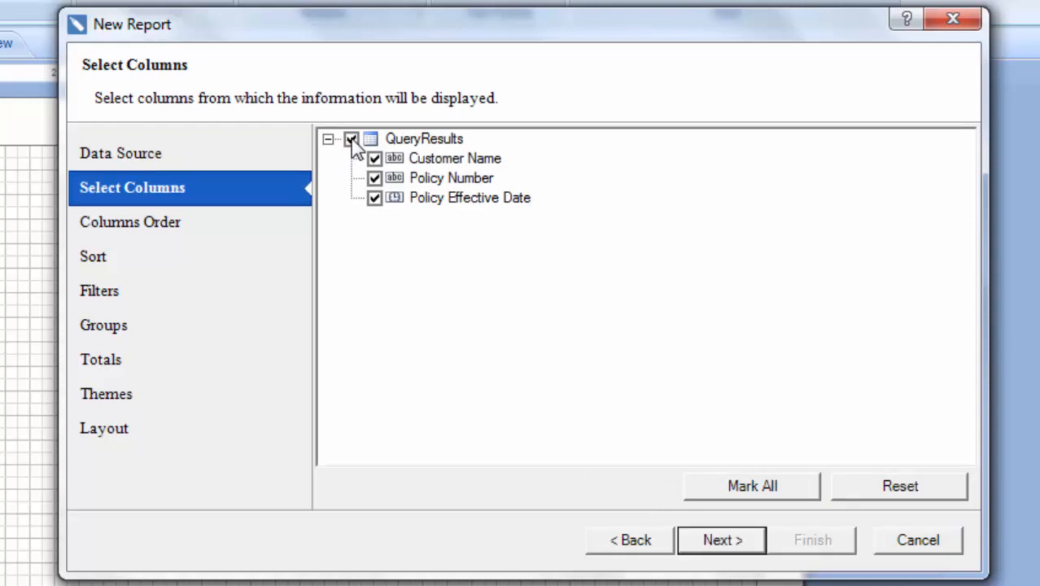
pyautogui.click(715, 545)
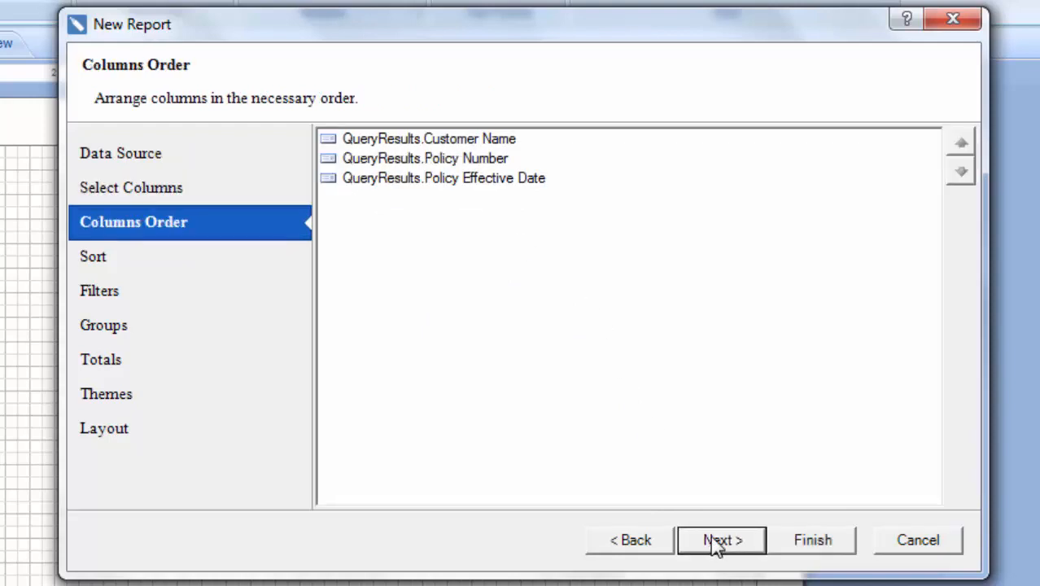
# Step: Accept the default column order, sorting, filters, groups and totals for the new report
pyautogui.click(714, 545)
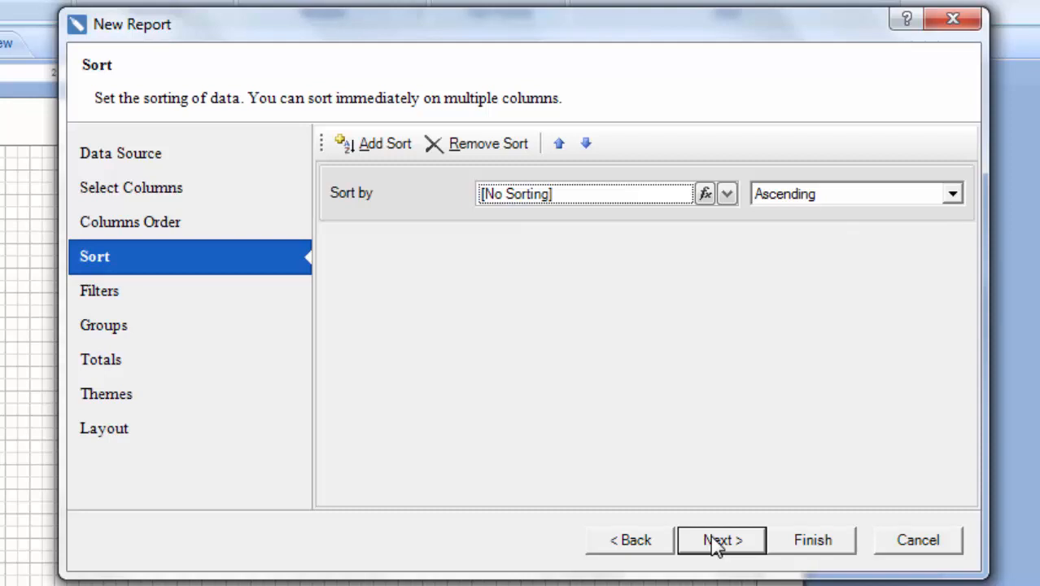
pyautogui.click(715, 545)
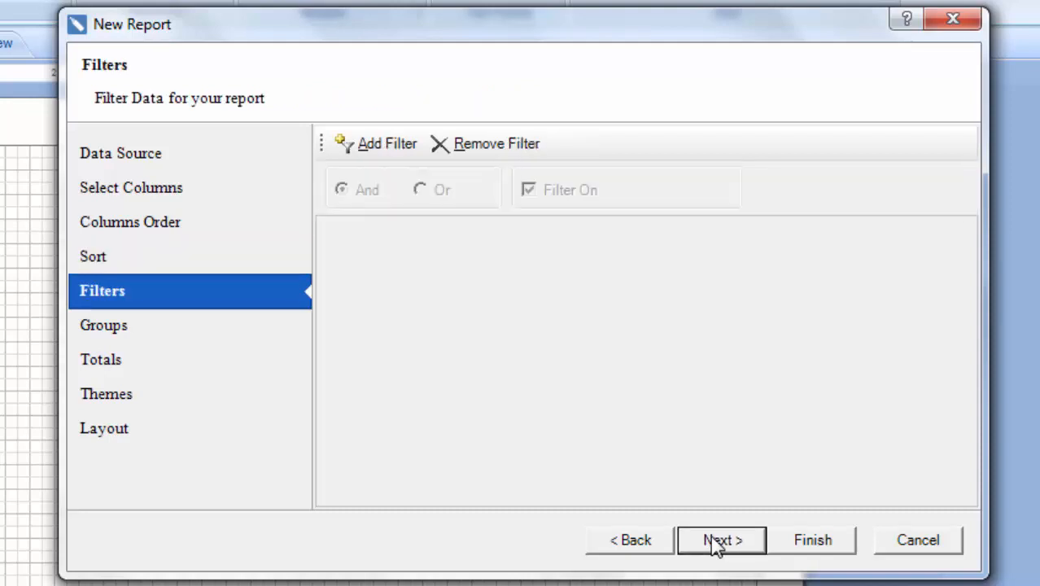
pyautogui.click(714, 545)
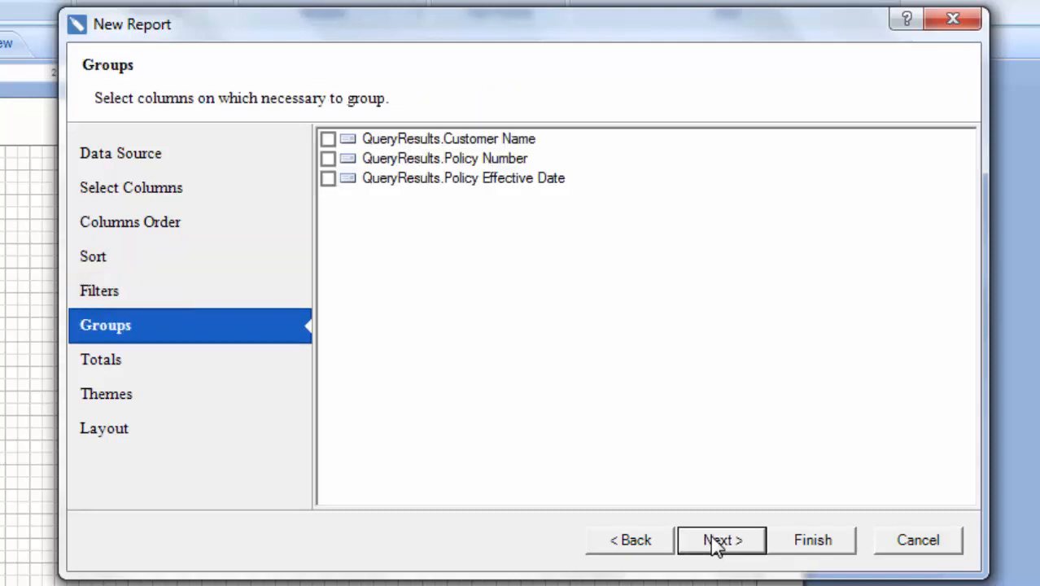
pyautogui.click(715, 545)
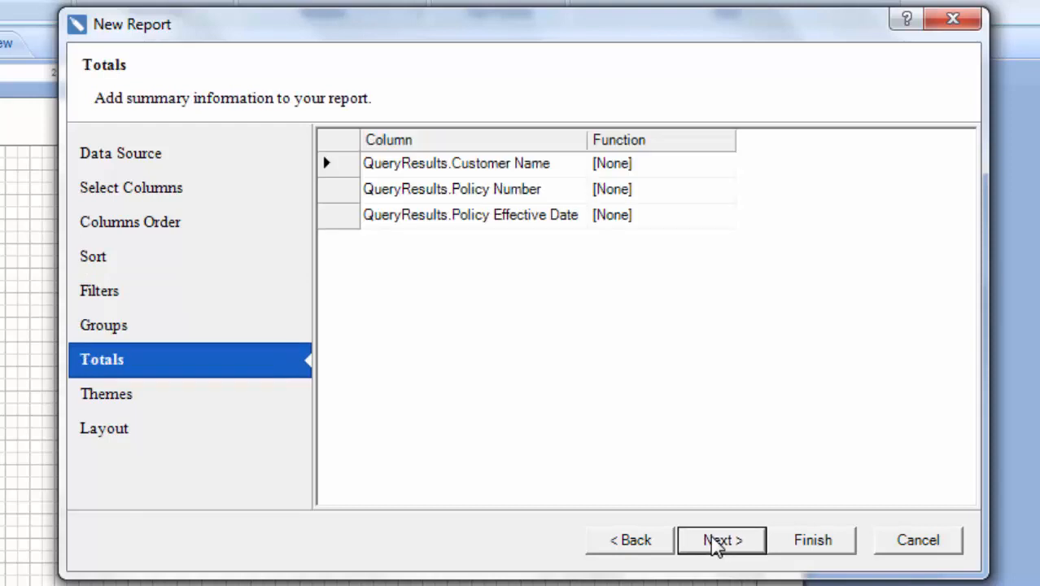
pyautogui.click(714, 546)
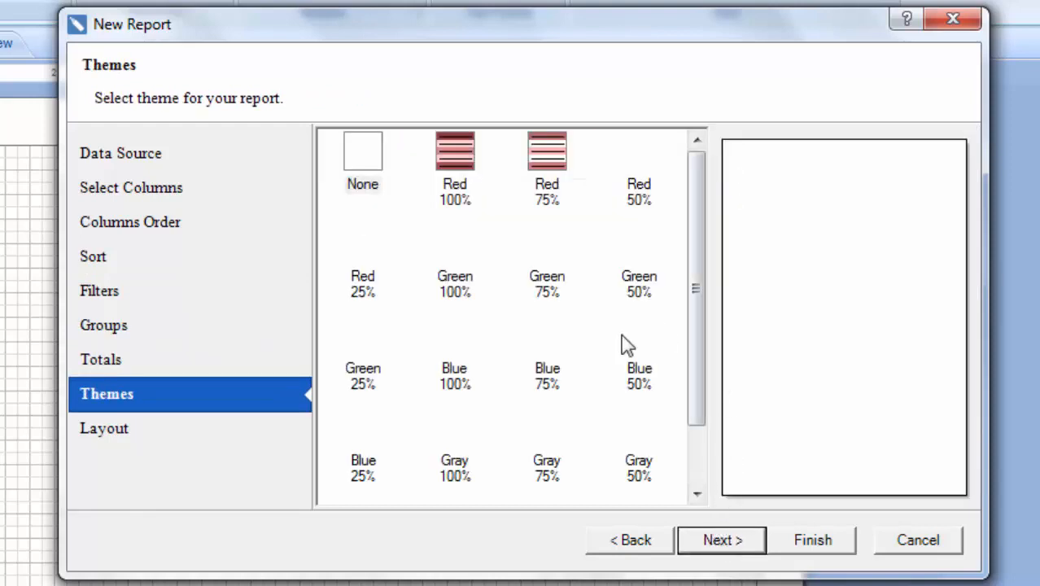
# Step: Apply the Blue 100% theme and finish the report with the default portrait layout in inches
pyautogui.click(456, 371)
pyautogui.click(741, 547)
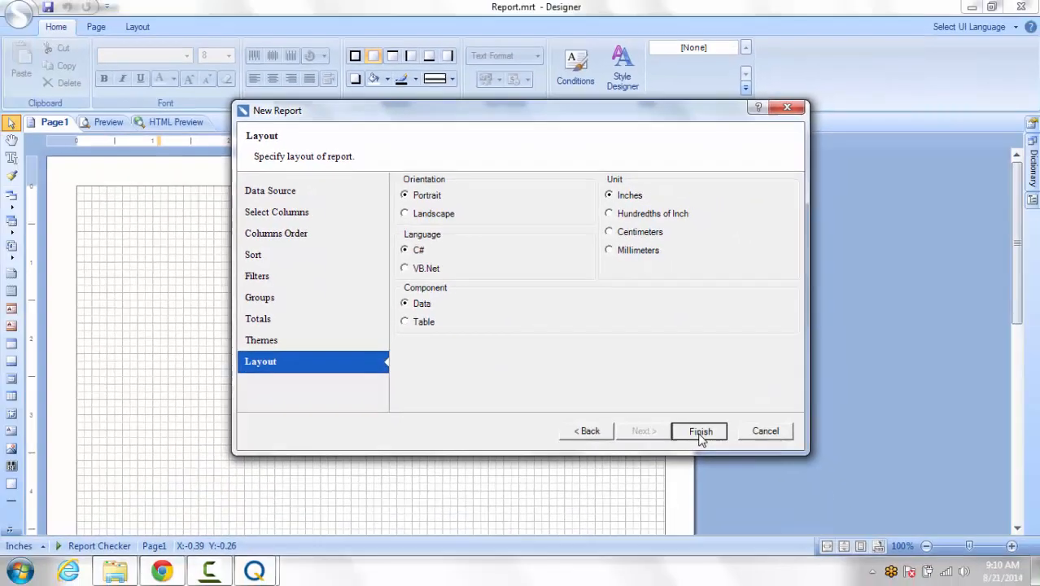
pyautogui.click(814, 550)
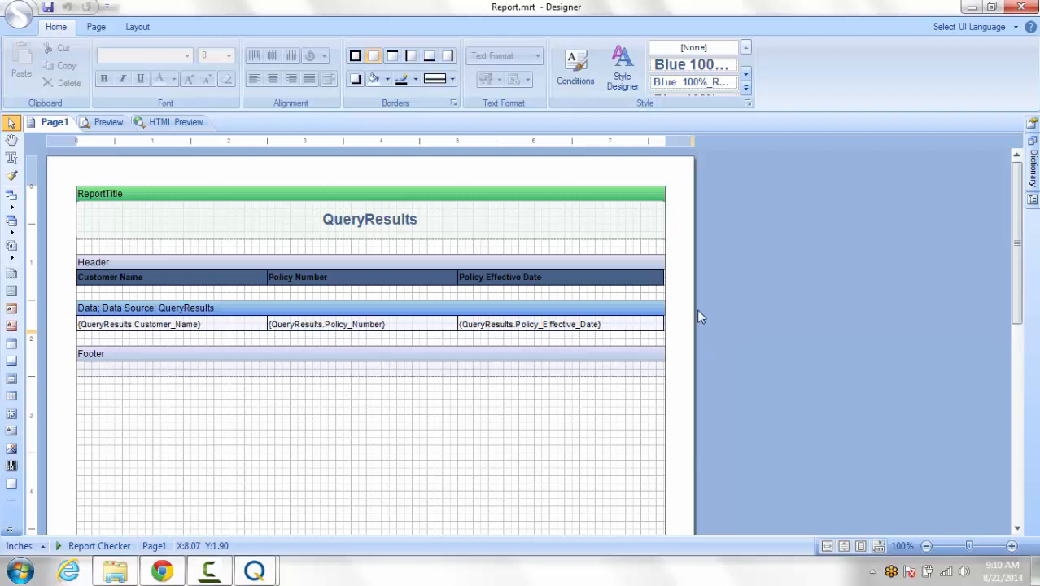
# Step: Preview the designed QueryResults report, view it full screen, and return to the normal preview
pyautogui.click(106, 123)
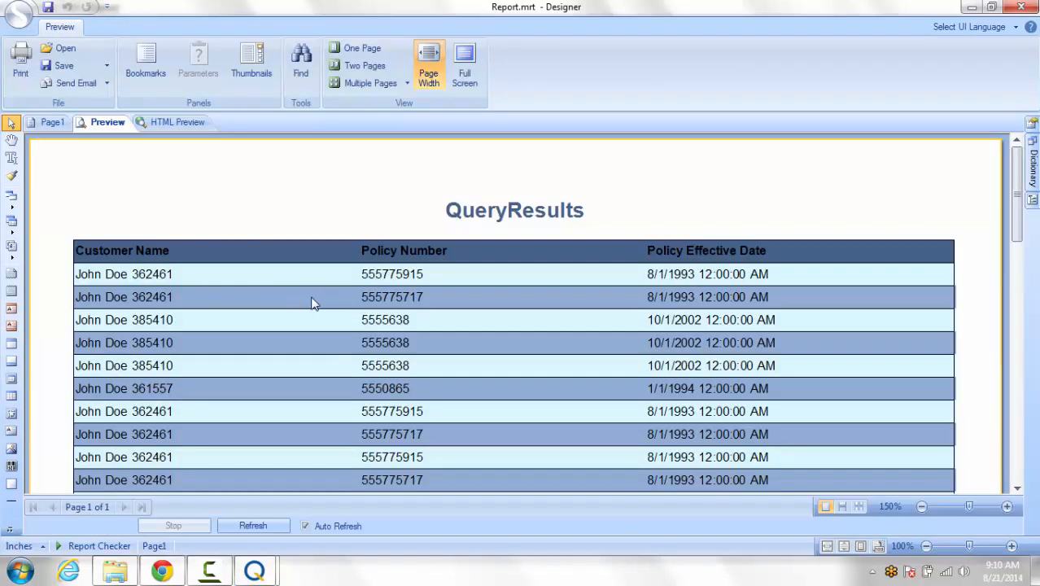
pyautogui.click(465, 66)
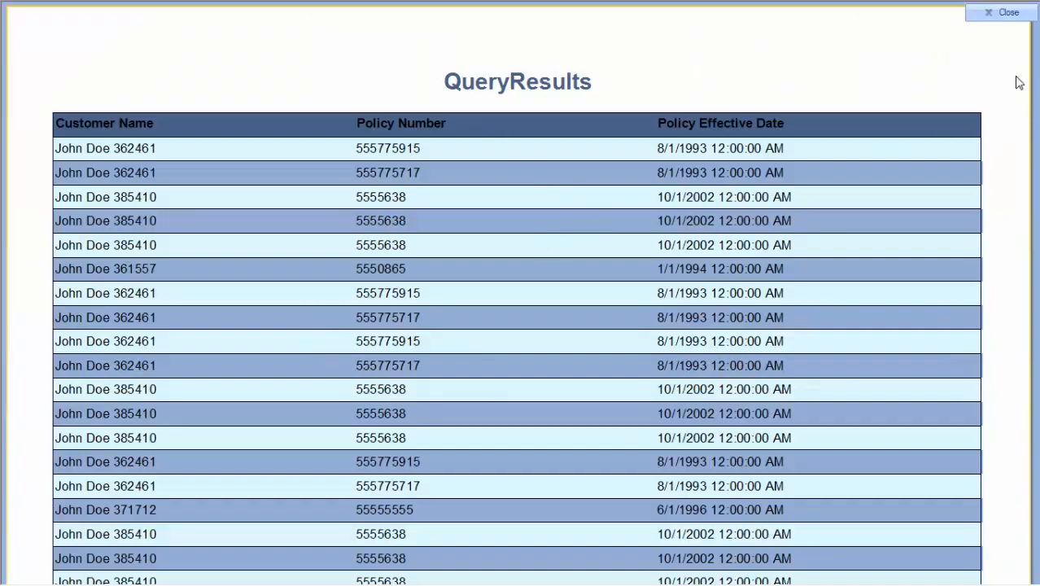
pyautogui.click(1006, 13)
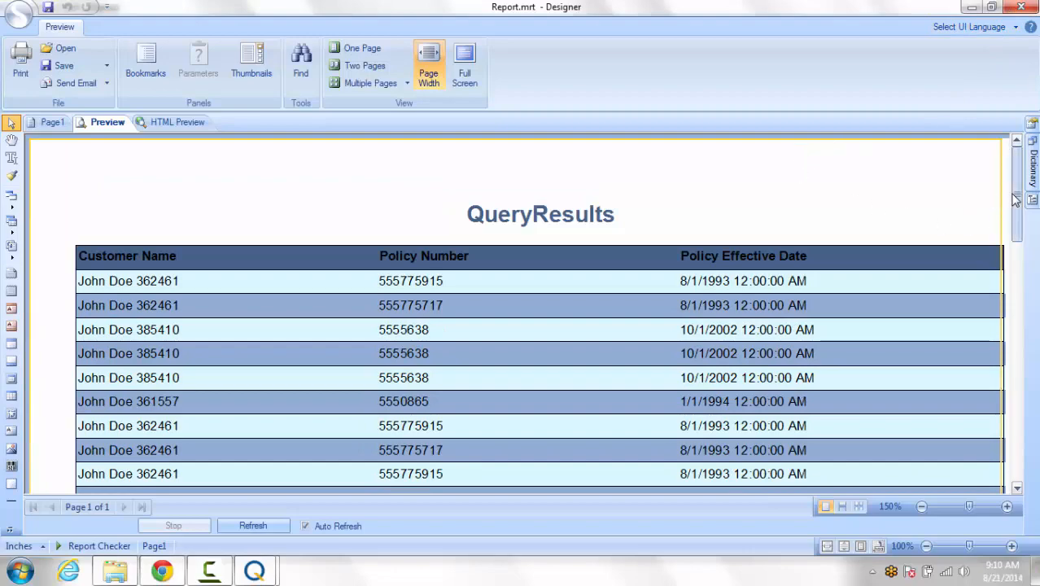
pyautogui.moveTo(1015, 200); pyautogui.dragTo(996, 167)
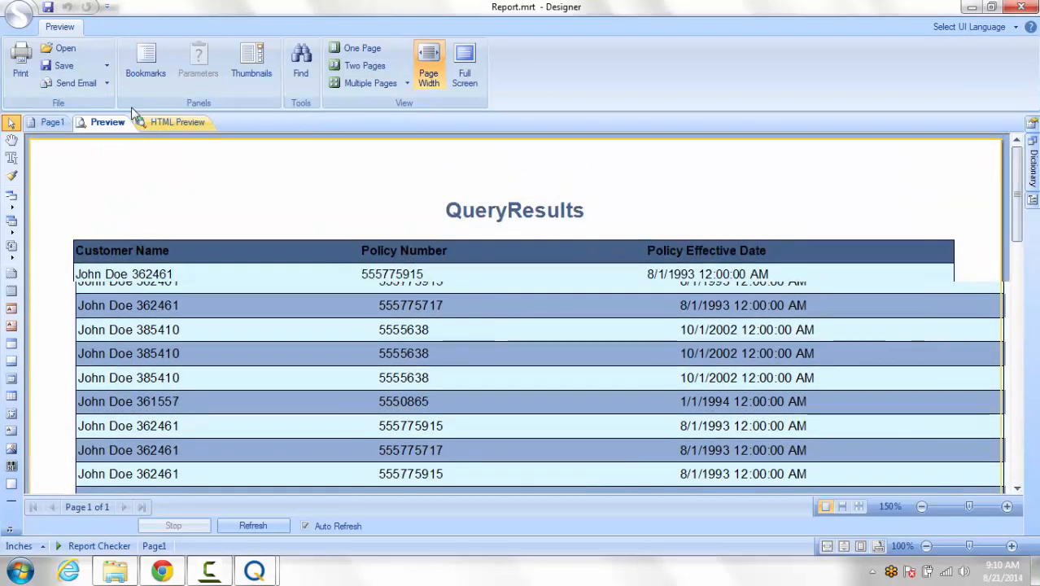
# Step: Check the save options for the previewed report and close the report designer
pyautogui.click(107, 65)
pyautogui.click(107, 66)
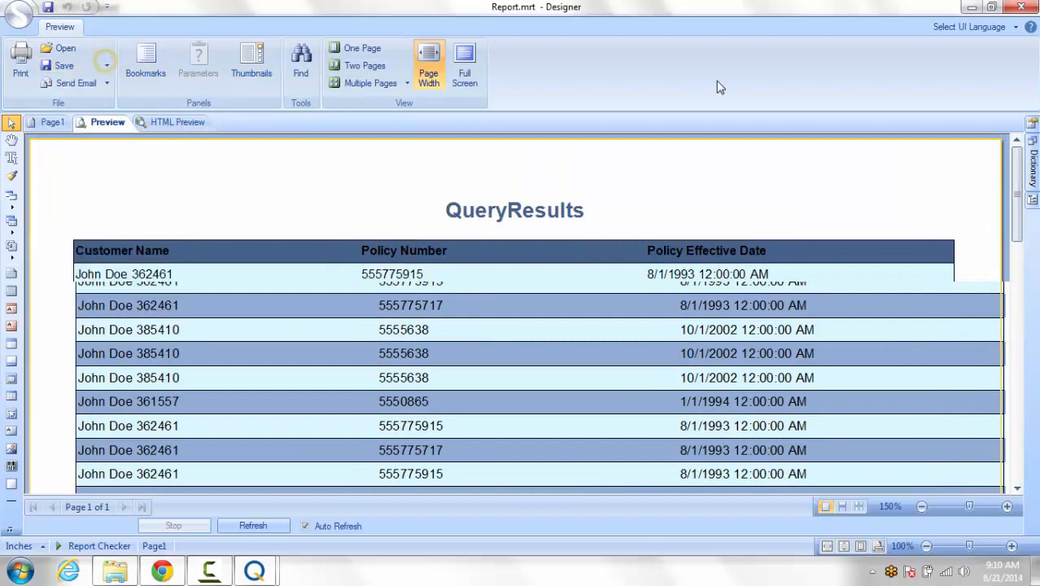
pyautogui.click(1022, 8)
pyautogui.click(532, 330)
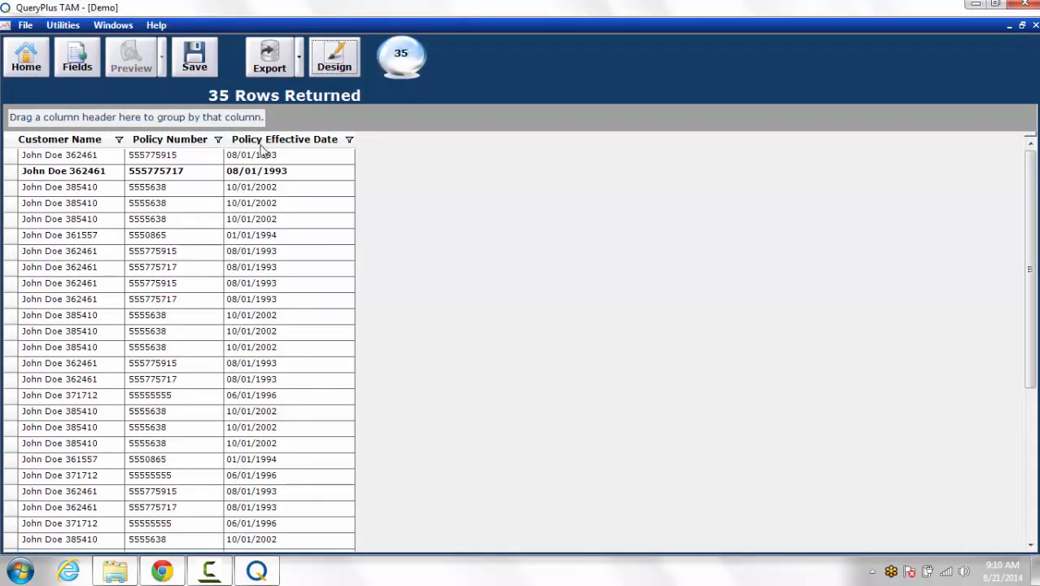
# Step: Save the Demo report in the Demo Reports group and close it
pyautogui.click(195, 57)
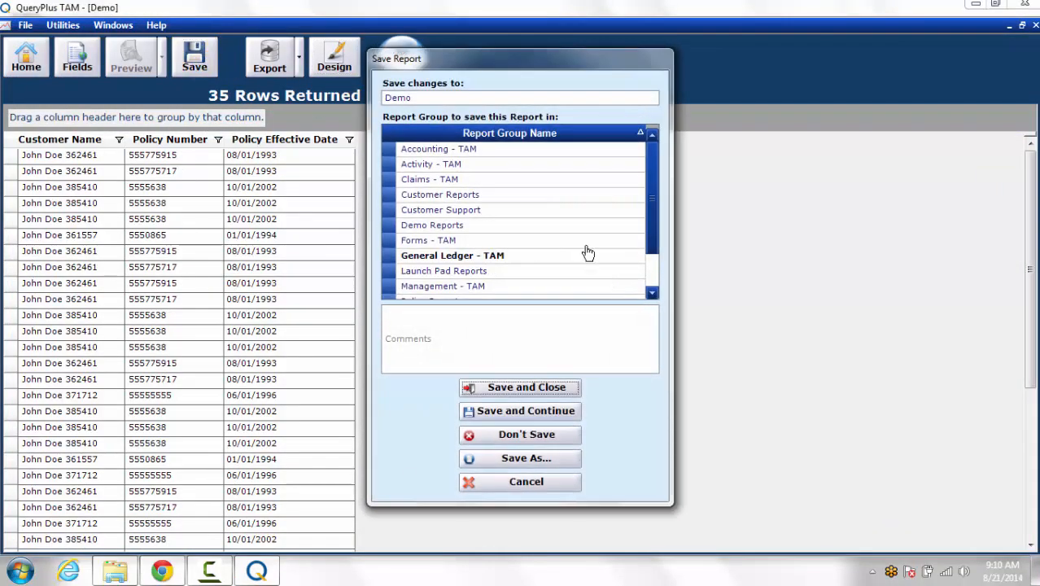
pyautogui.click(569, 228)
pyautogui.click(545, 393)
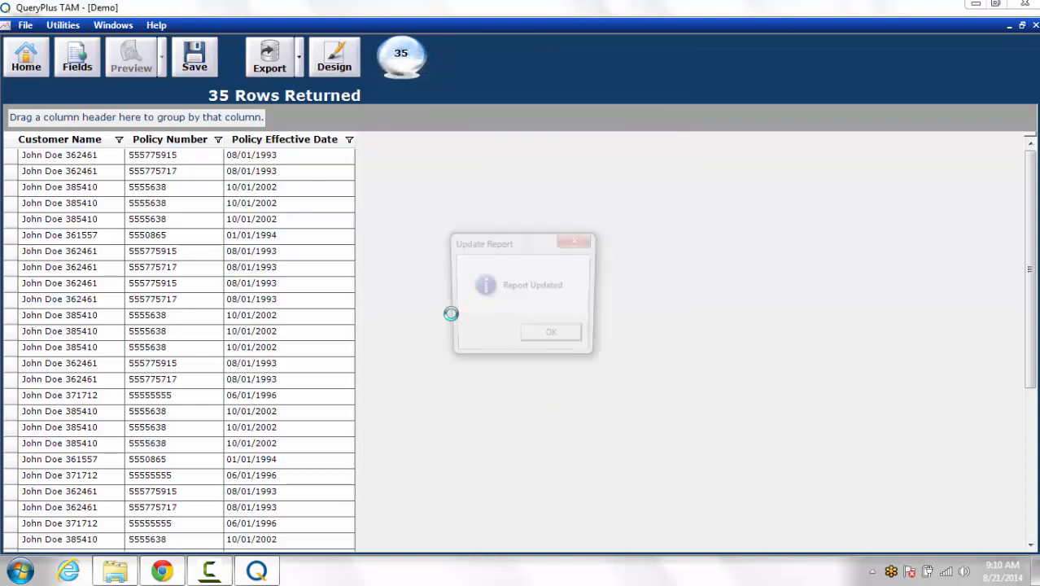
pyautogui.click(569, 336)
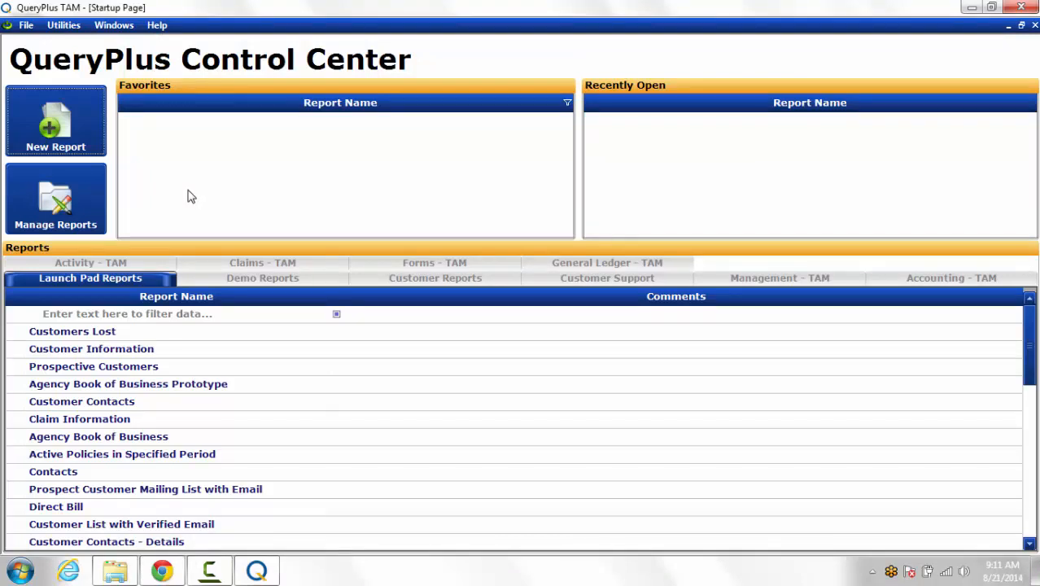
# Step: Mark the Demo report in the Demo Reports group as a favorite
pyautogui.click(223, 276)
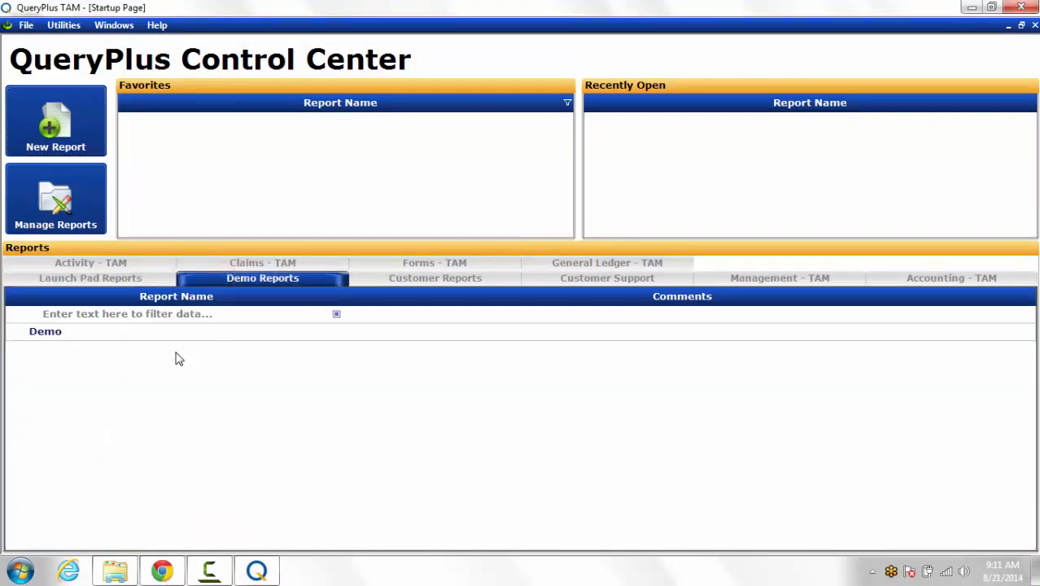
pyautogui.click(83, 333)
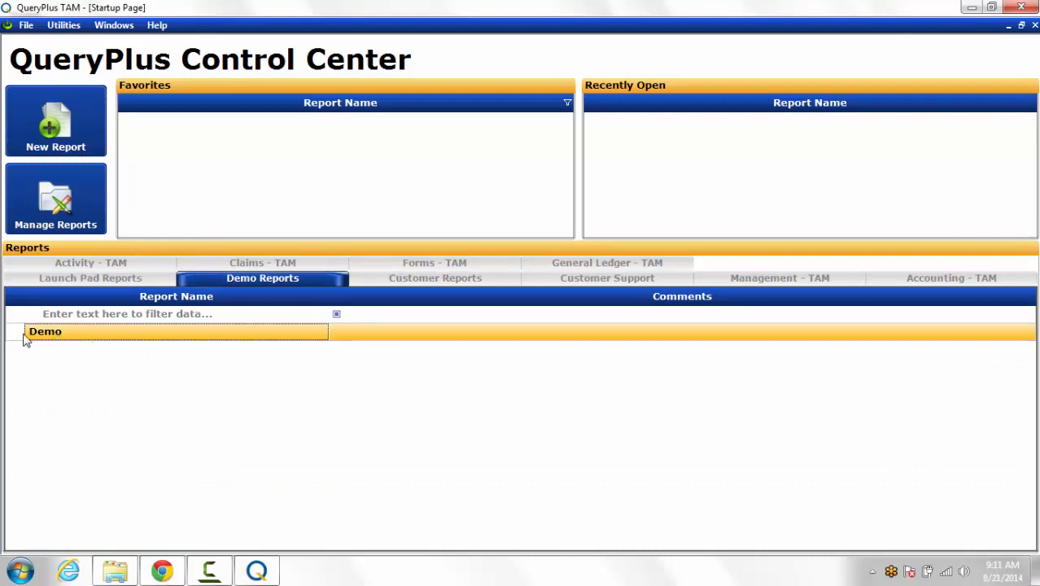
pyautogui.click(17, 335)
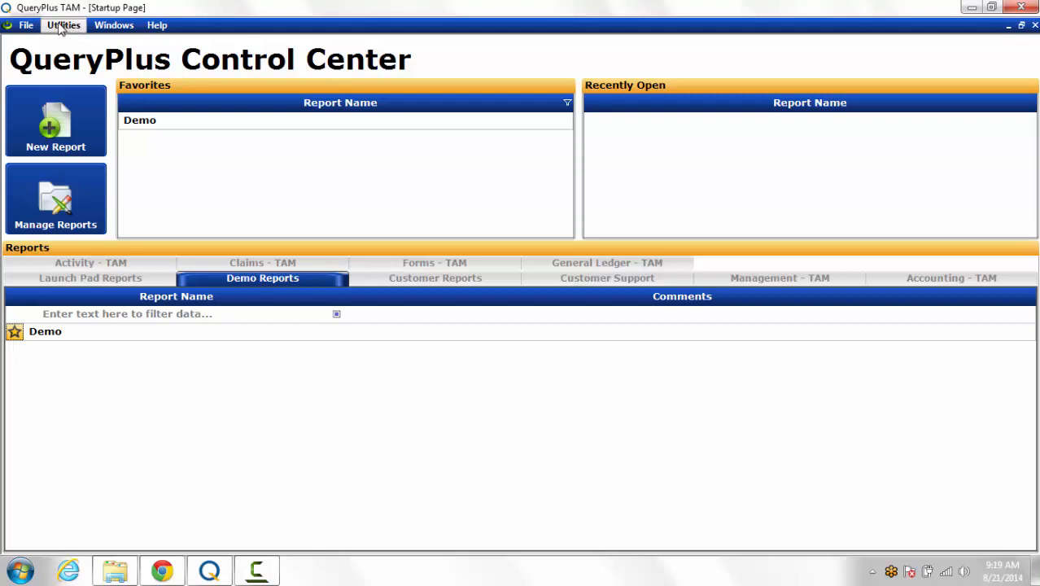
# Step: Review the security, database update and mail settings in Administration, and close the window
pyautogui.click(60, 26)
pyautogui.click(90, 79)
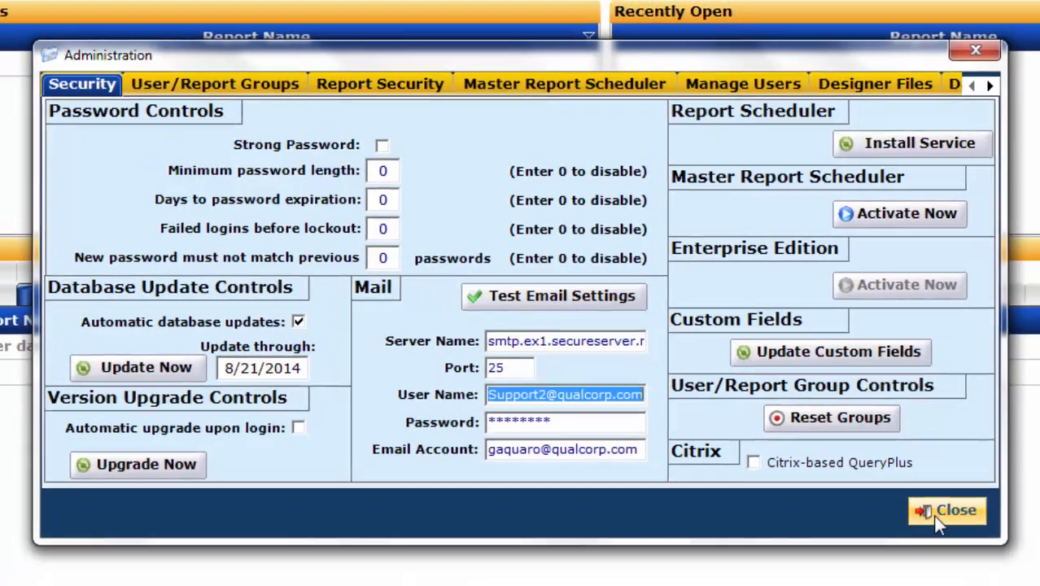
pyautogui.click(967, 523)
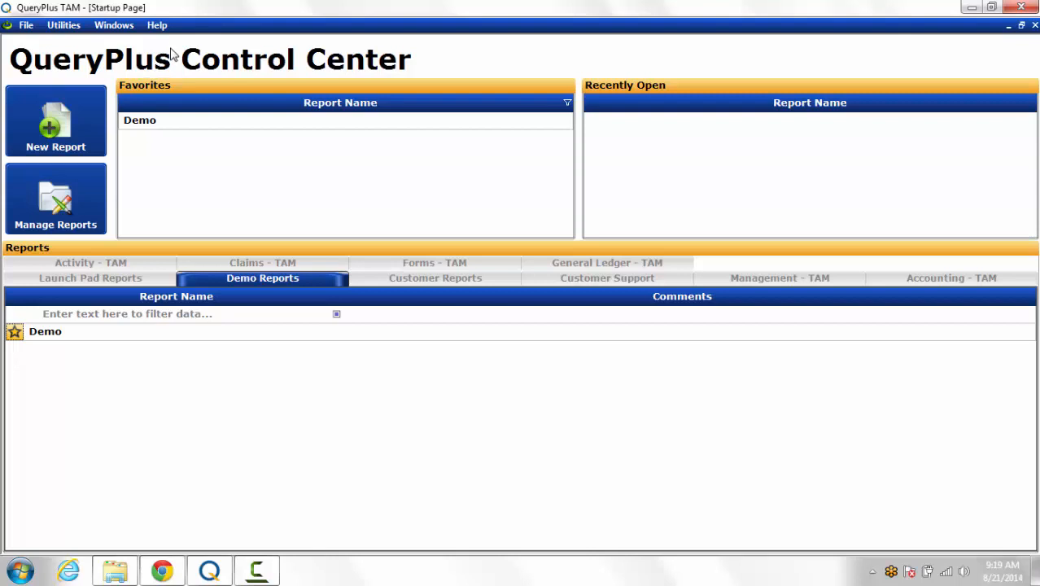
# Step: Review the scheduled reports and their settings in the Report Scheduler, and close it
pyautogui.click(66, 27)
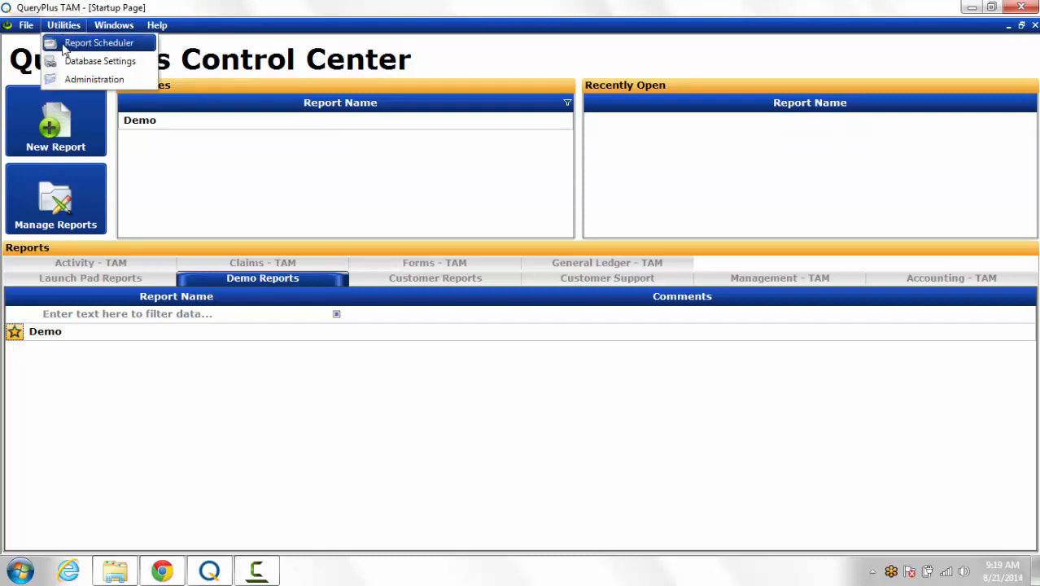
pyautogui.click(65, 44)
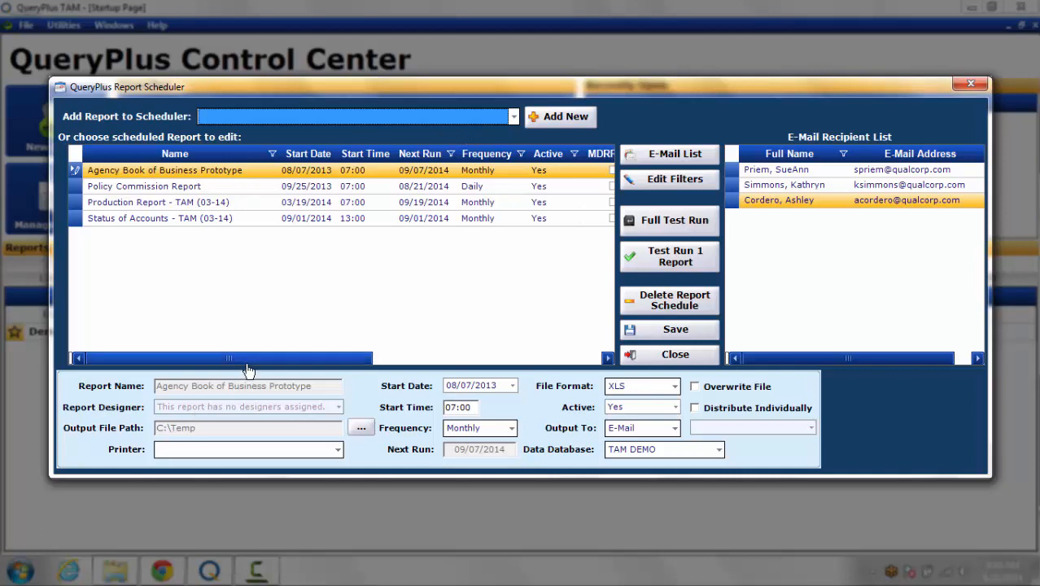
pyautogui.moveTo(252, 363); pyautogui.dragTo(210, 364)
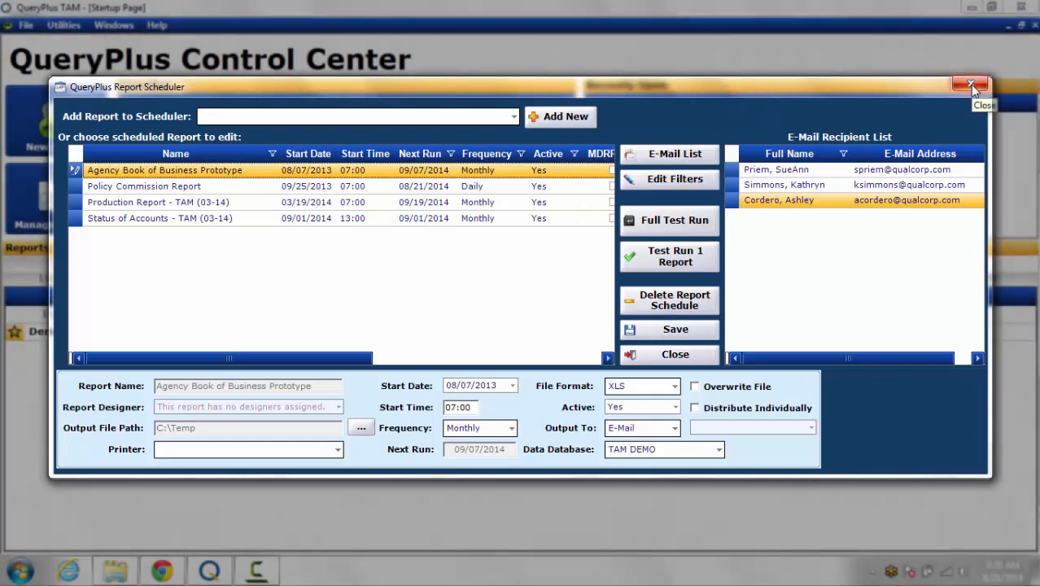
pyautogui.click(971, 84)
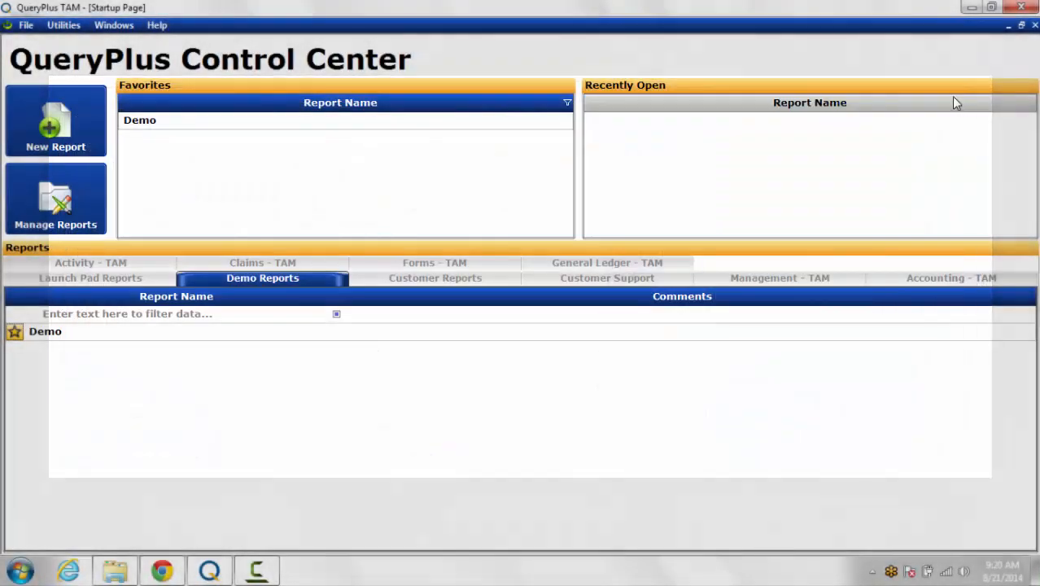